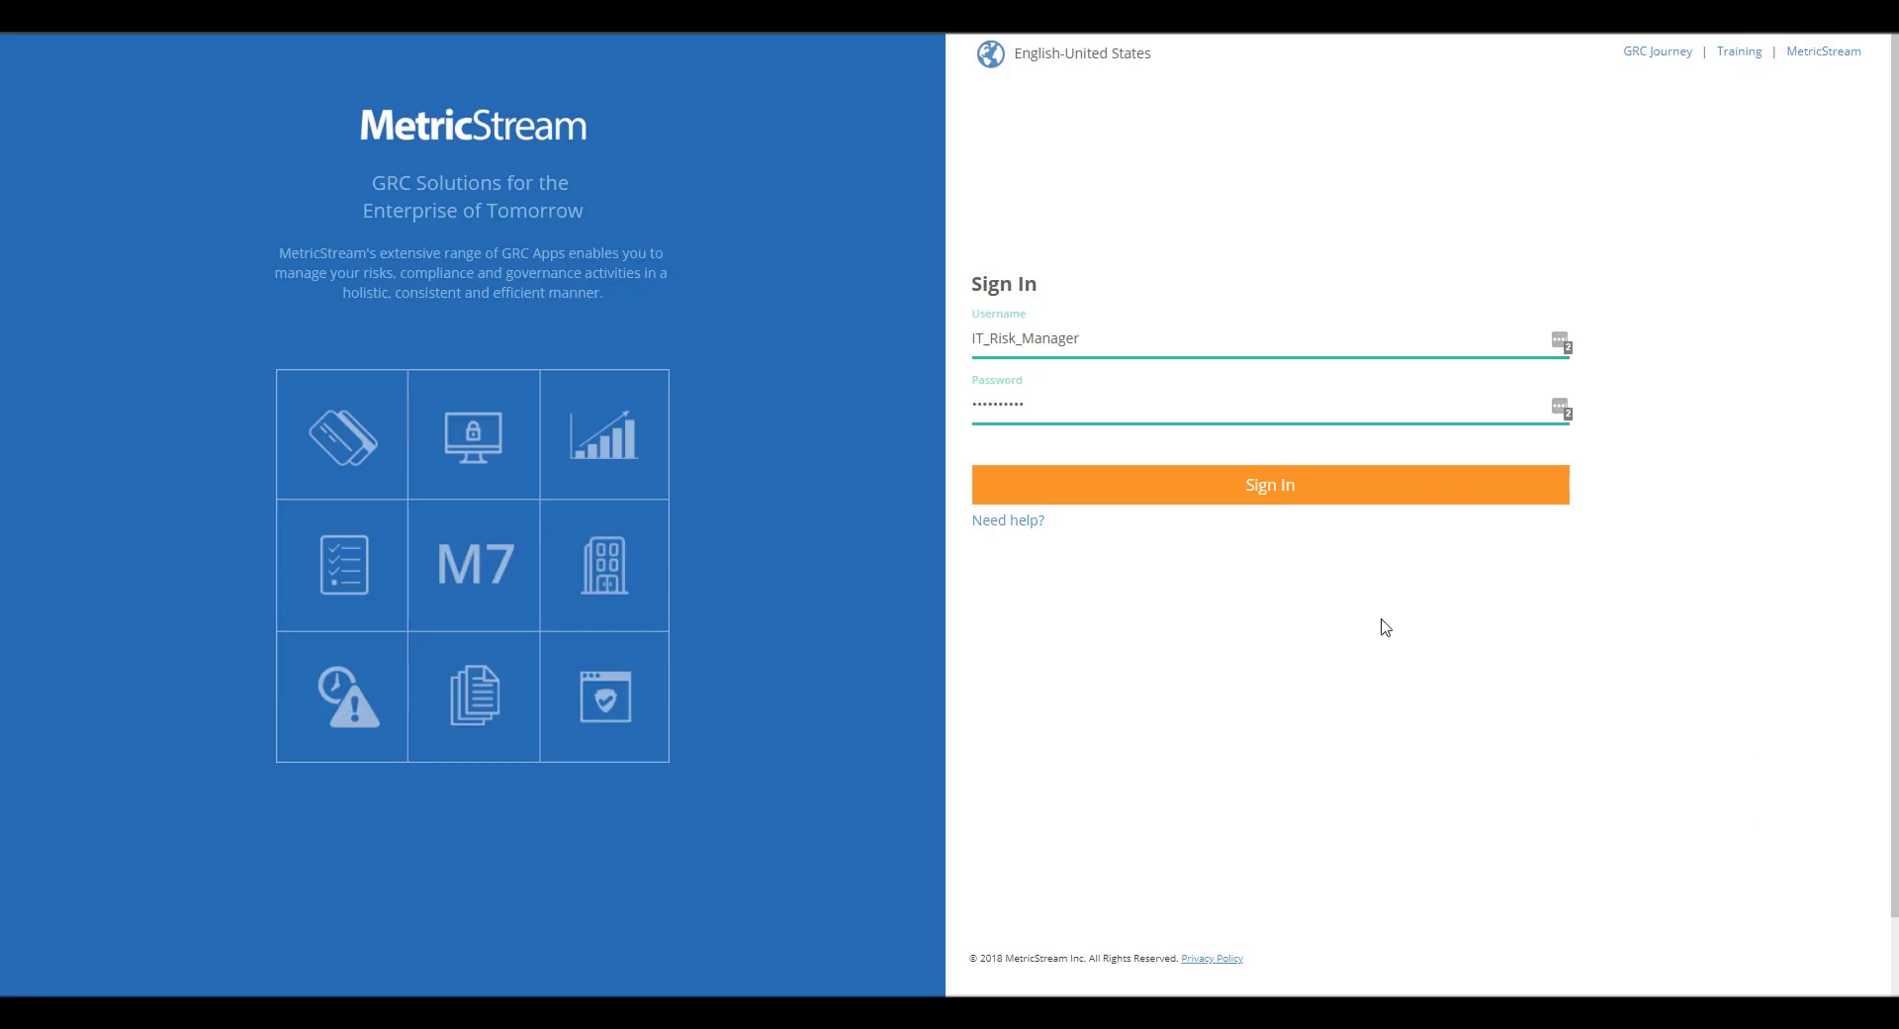
Sign in to the GRC platform with the prefilled IT risk manager credentials.
click(1310, 478)
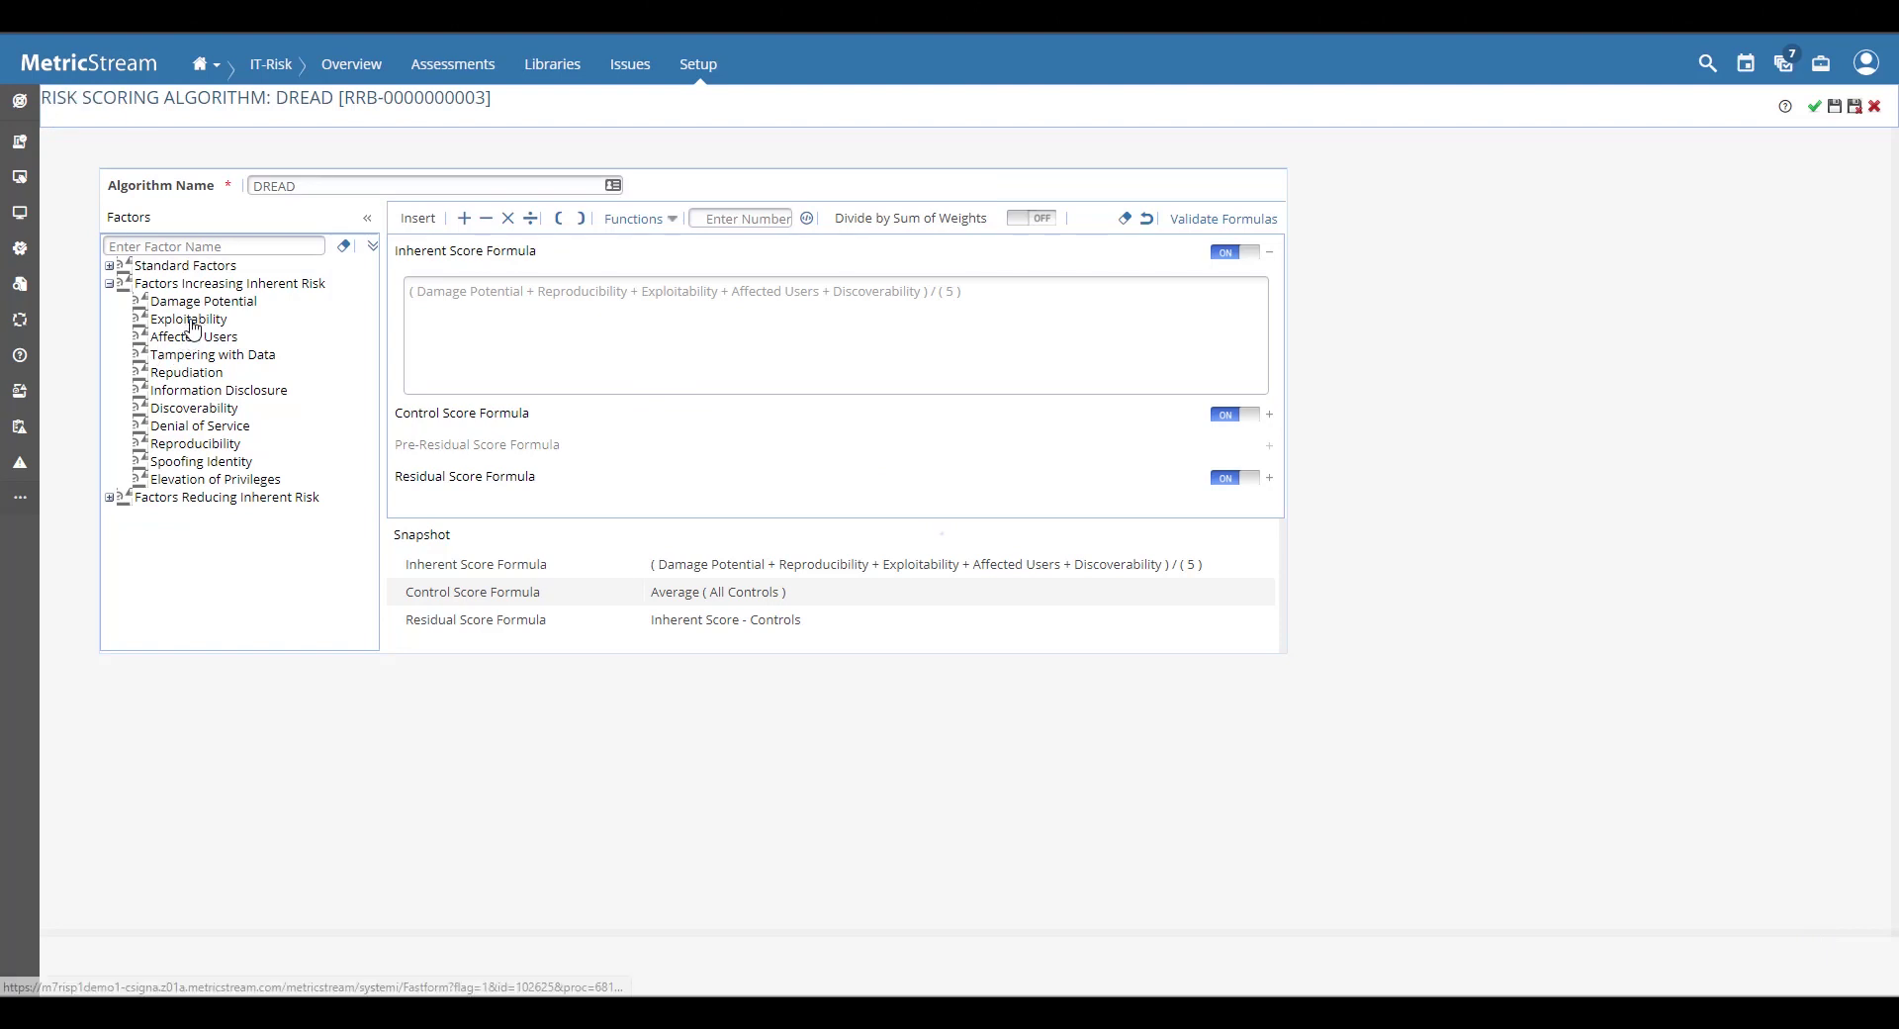
Try to insert the Exploitability factor into the Inherent Score Formula of the DREAD risk scoring algorithm.
drag(188, 318, 742, 359)
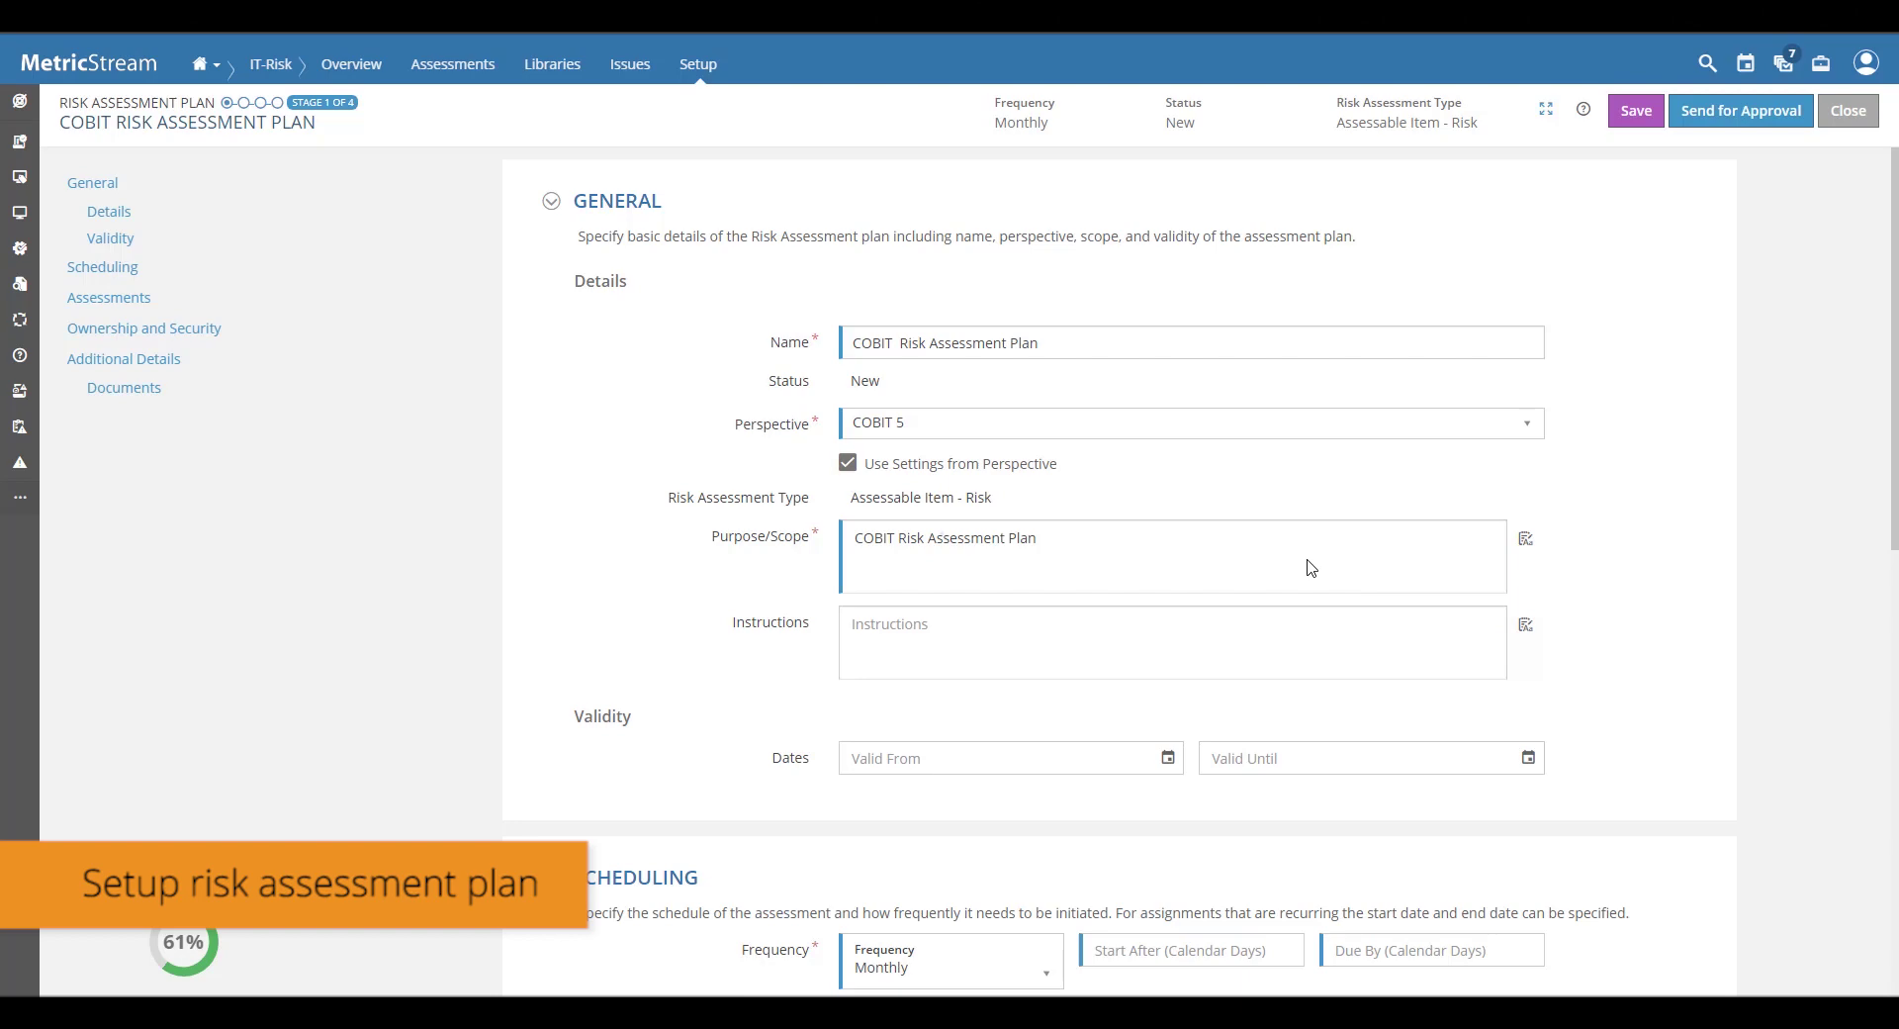
Set the perspective of the COBIT Risk Assessment Plan to COBIT 5.
click(1227, 425)
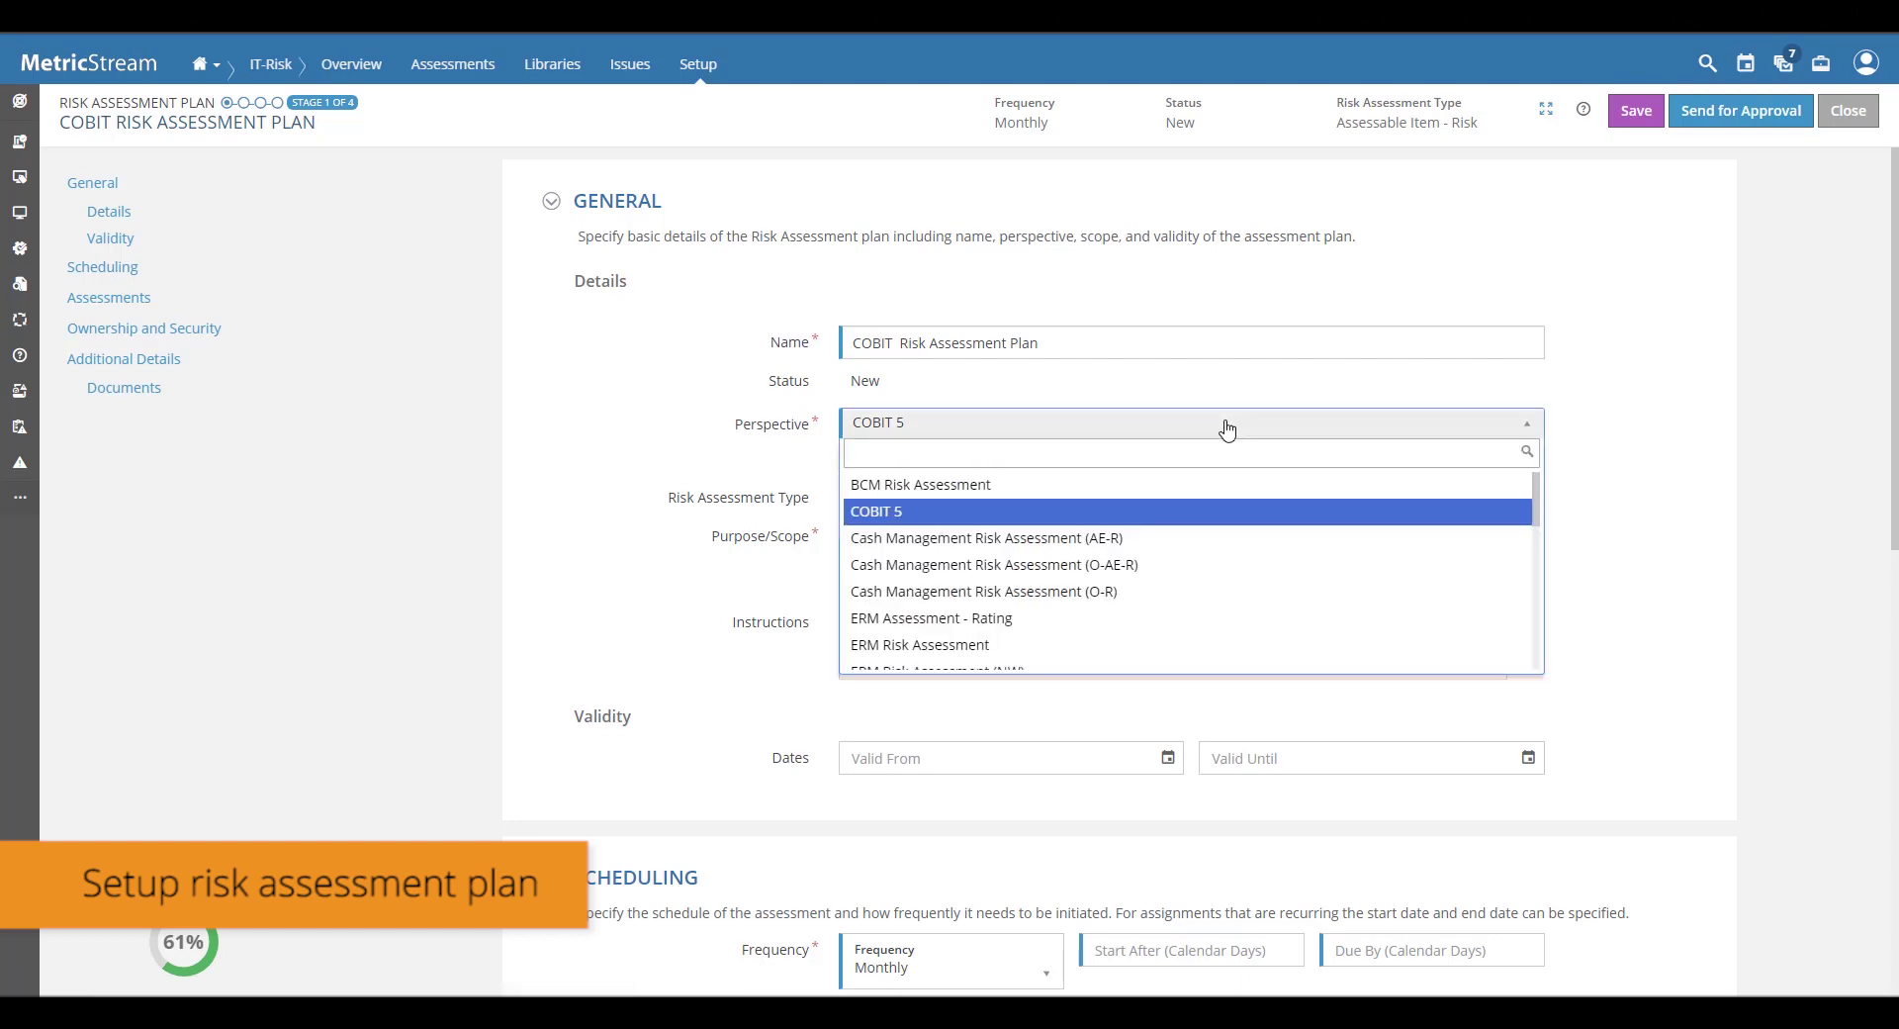
click(1219, 511)
Edit the scope entry for APO01.05 in the plan's assessments, setting its scheduling frequency to Specific Date.
scroll(1195, 647, down, 4)
scroll(1194, 656, down, 2)
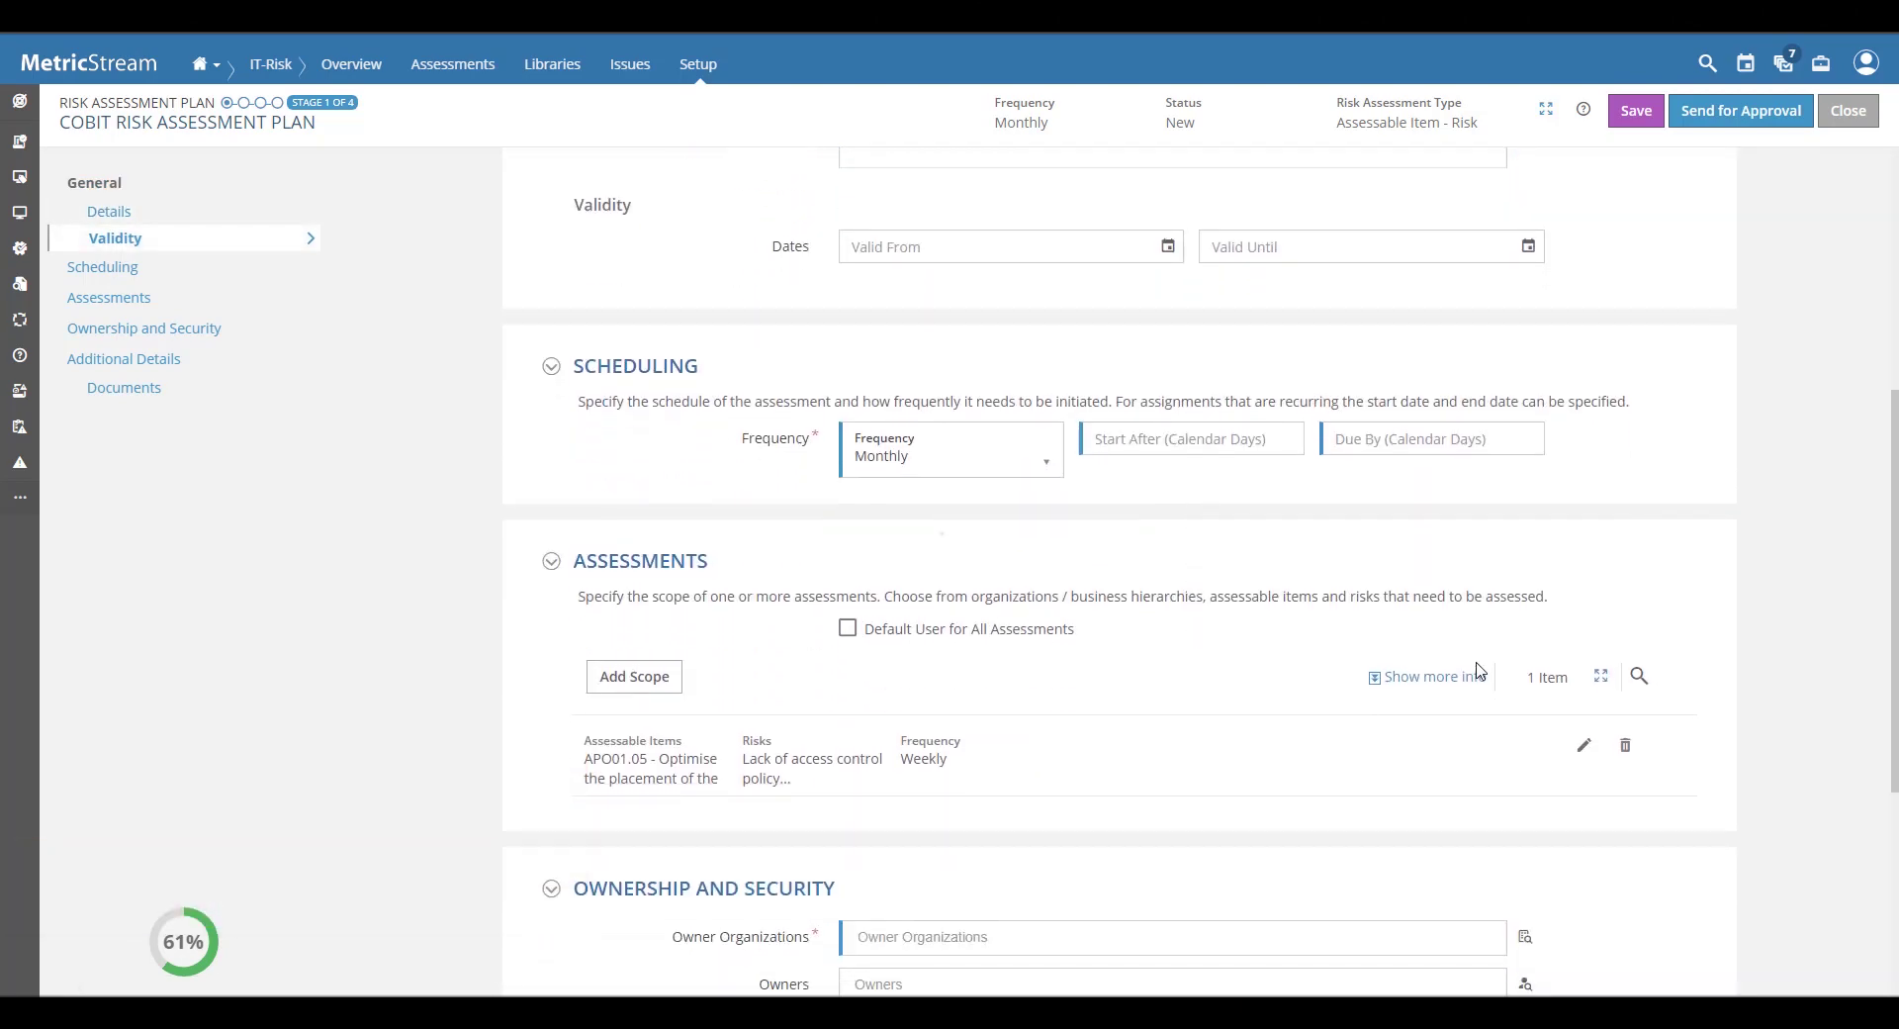
click(1586, 666)
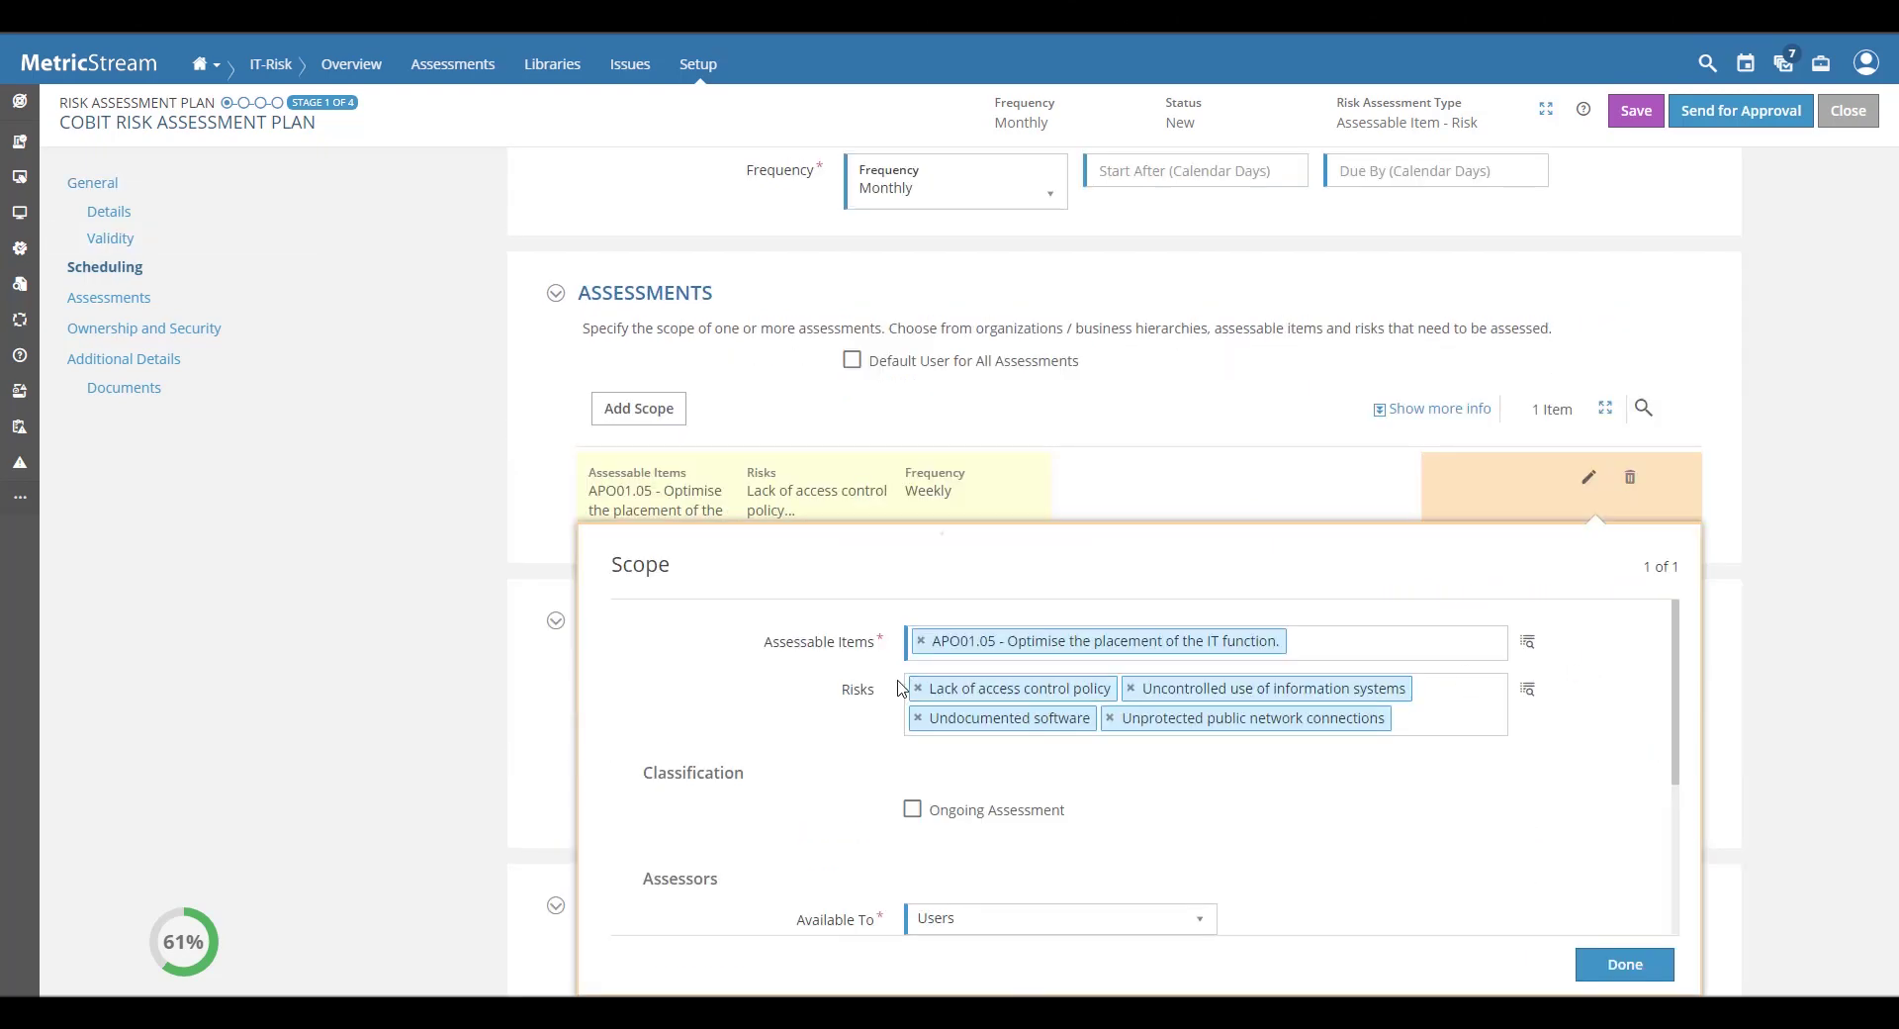
scroll(1147, 809, down, 2)
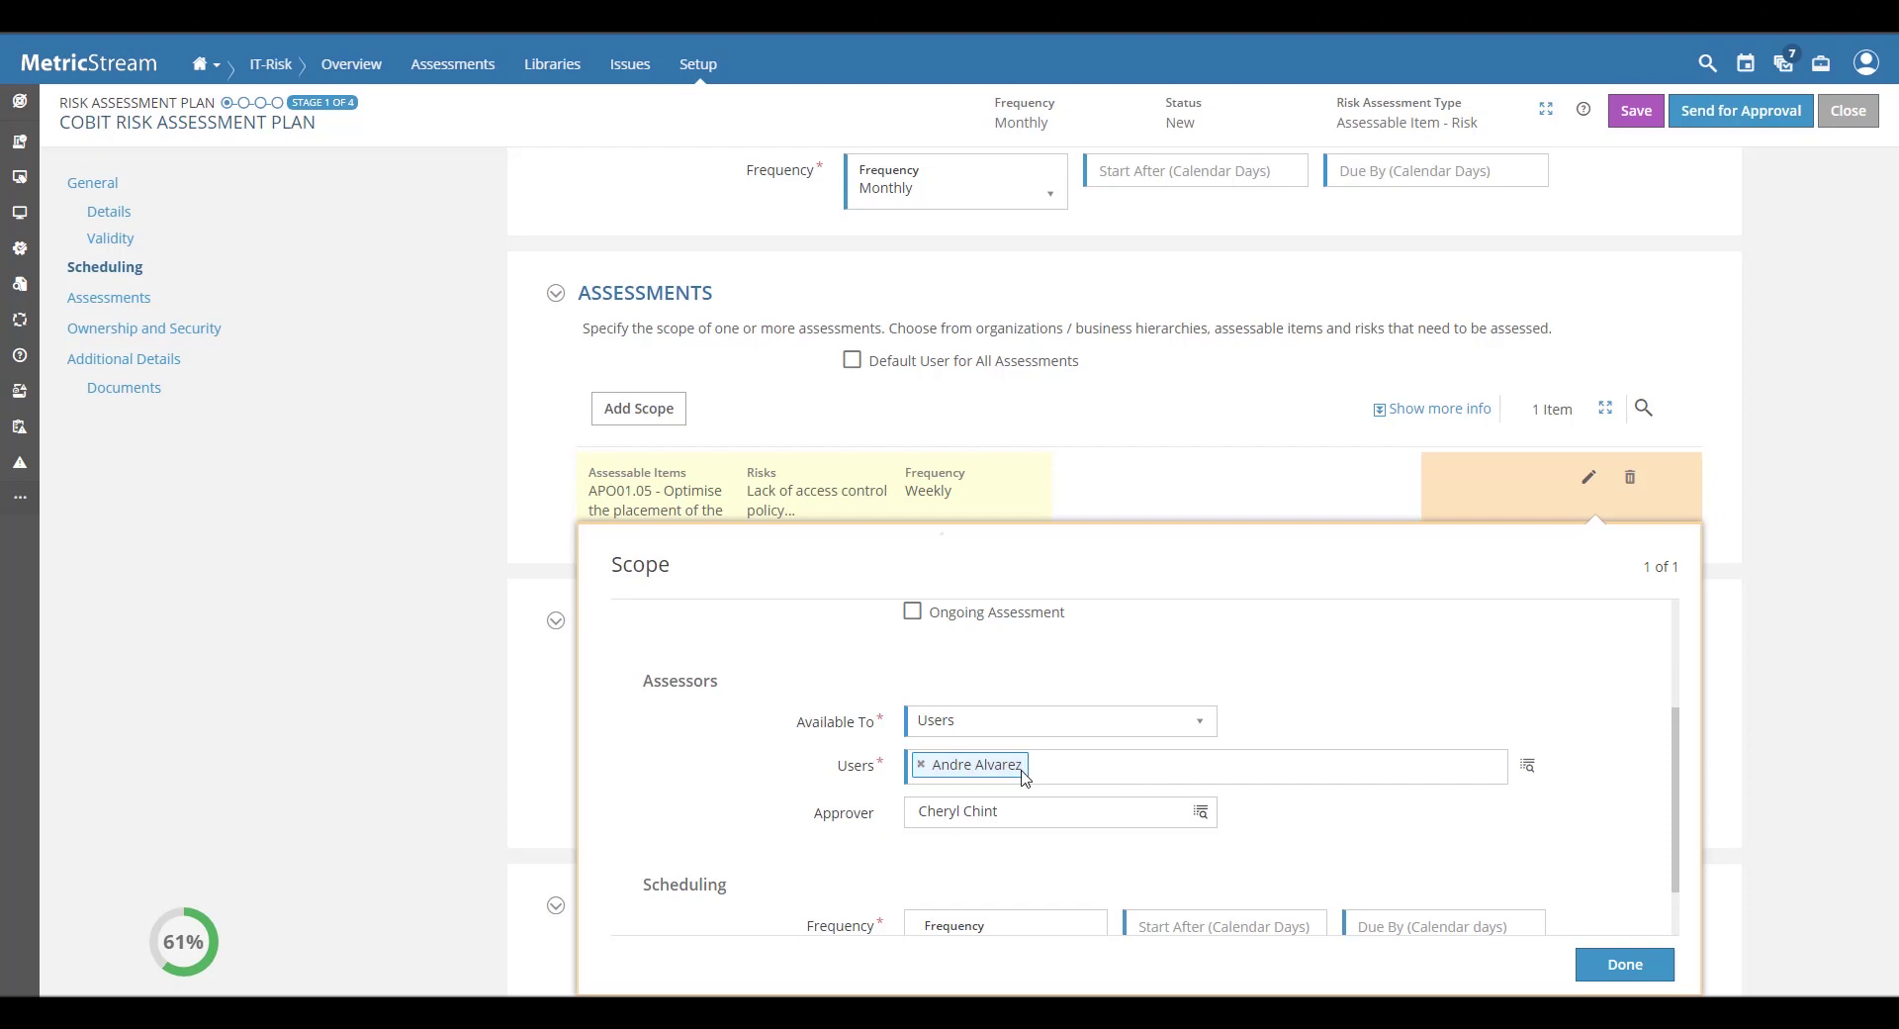
scroll(1073, 752, down, 1)
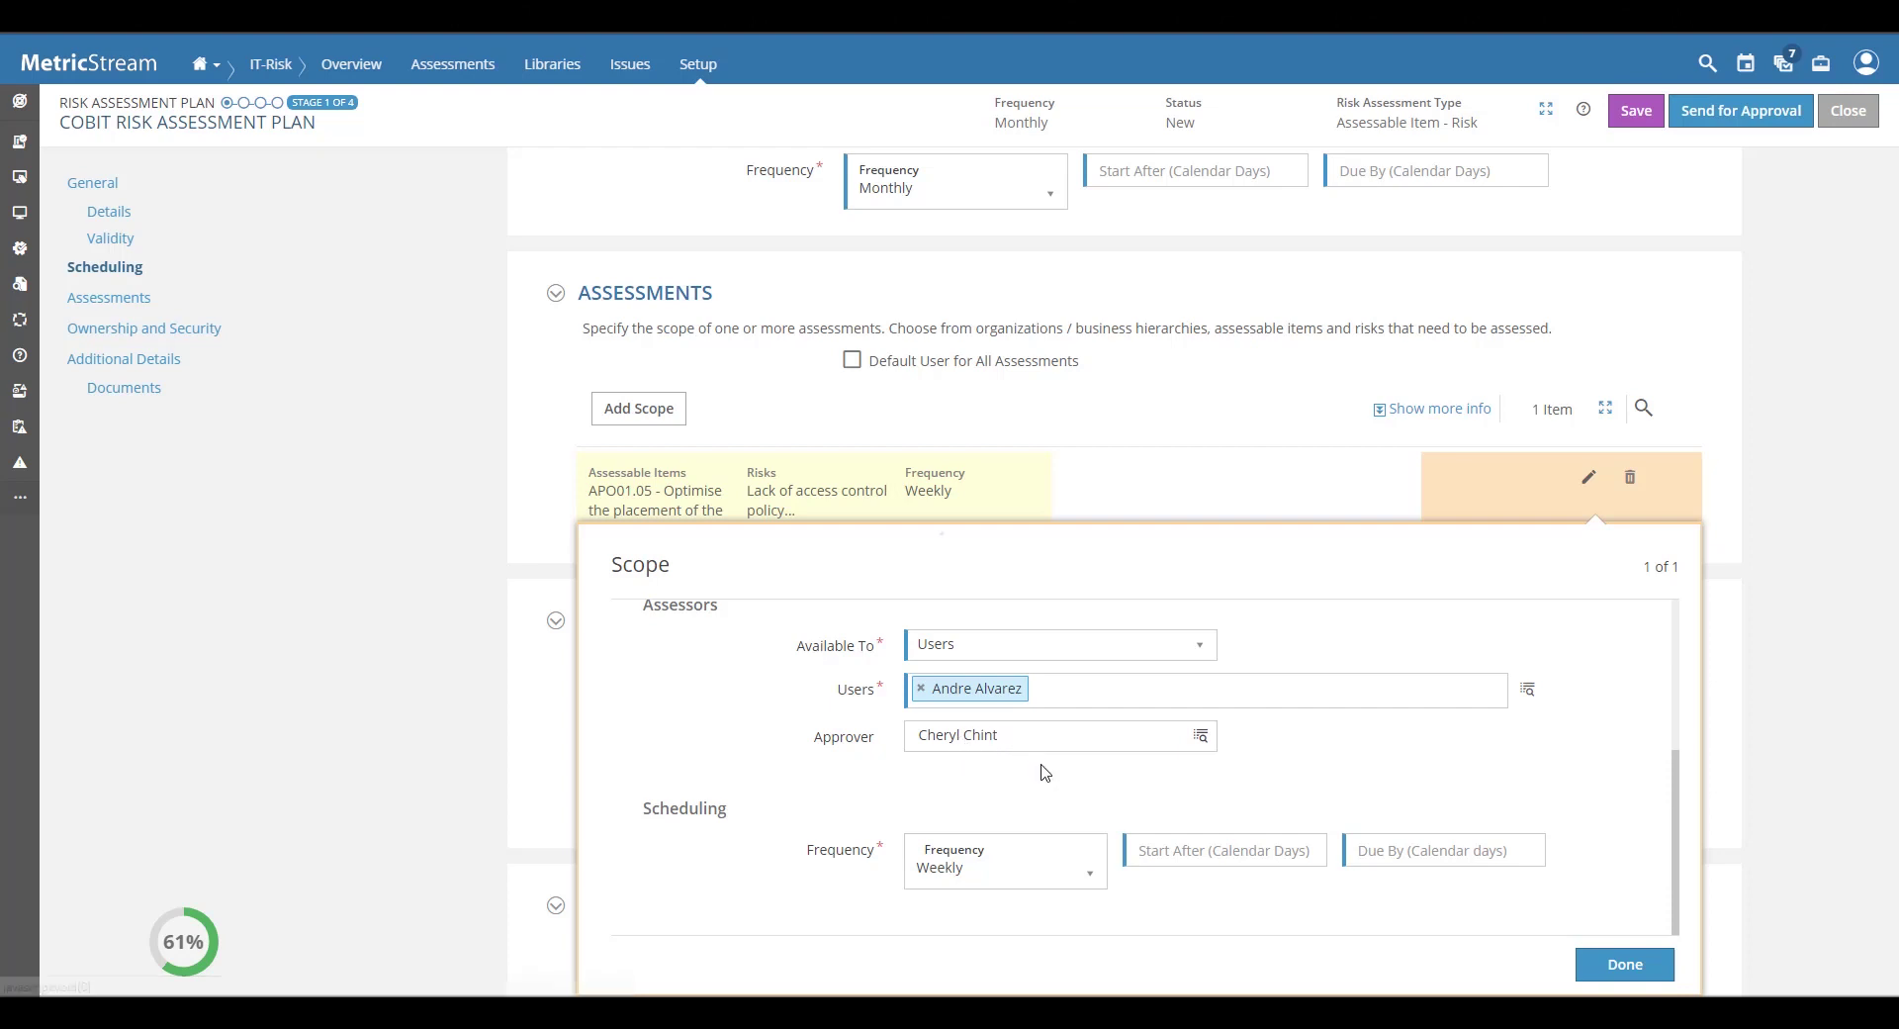
click(1098, 880)
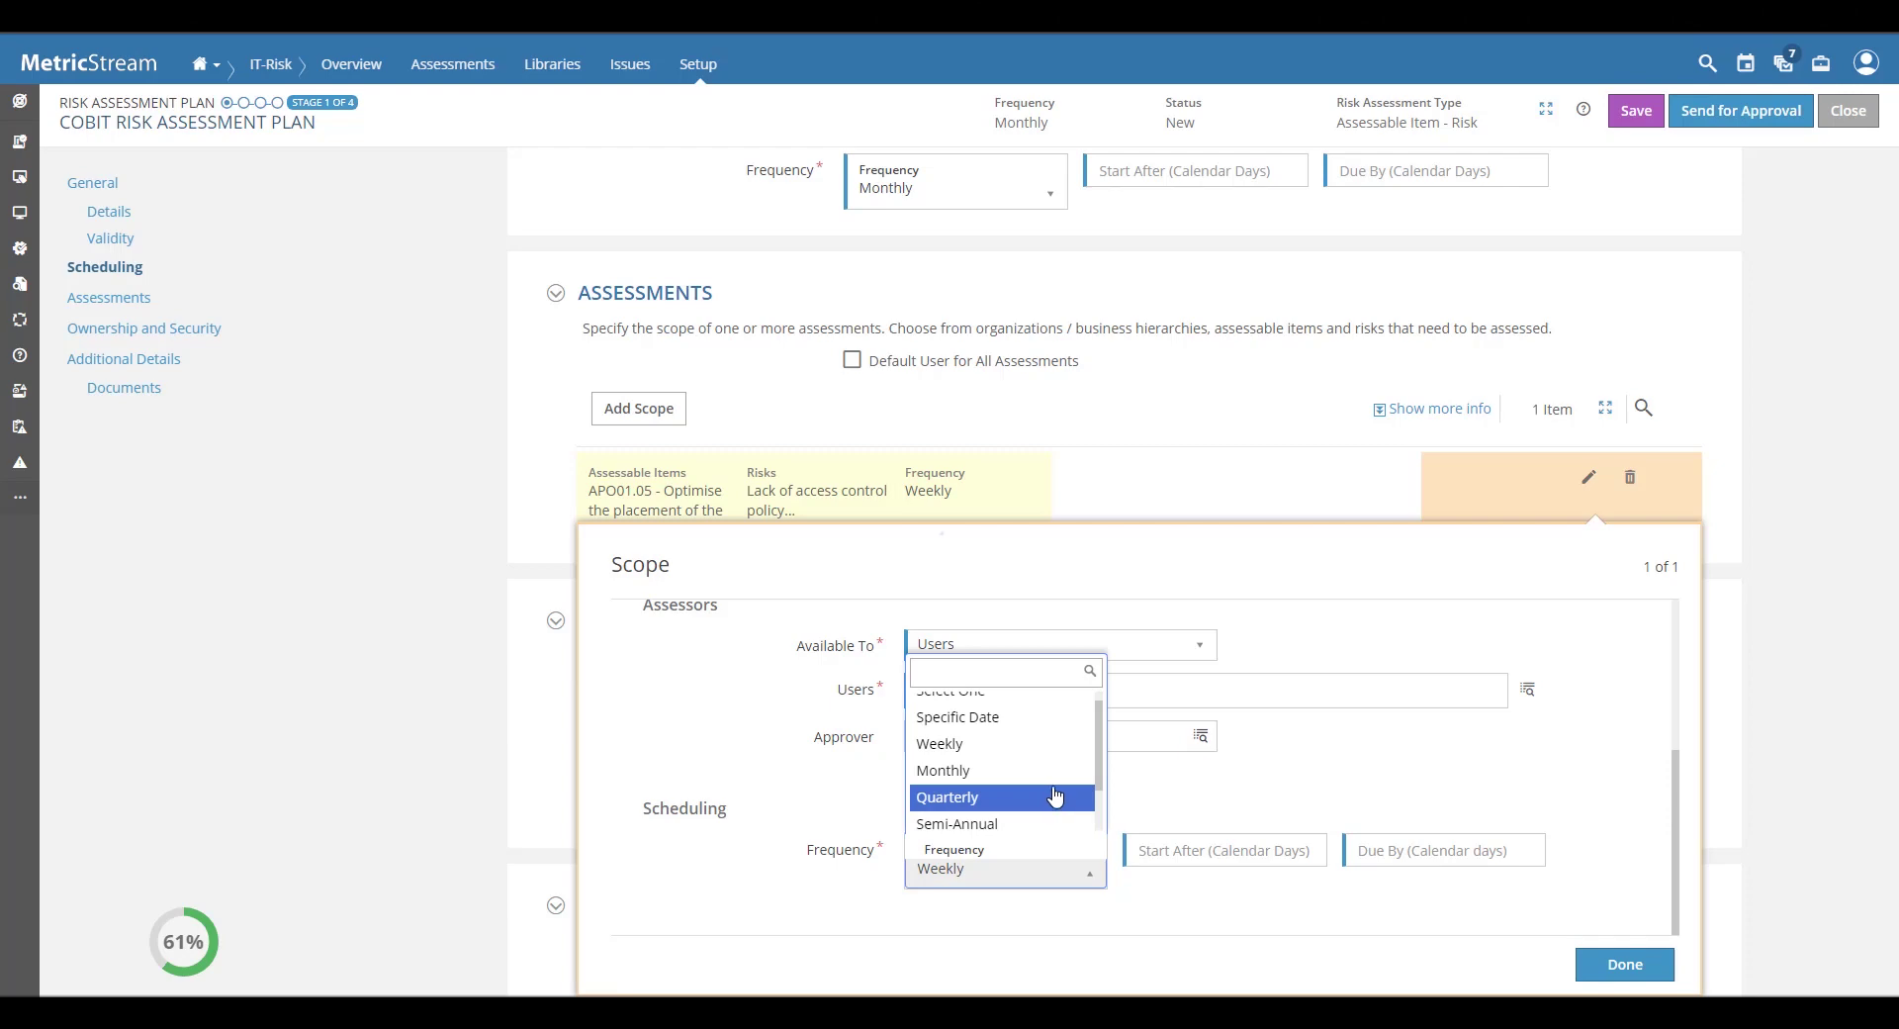
click(1051, 730)
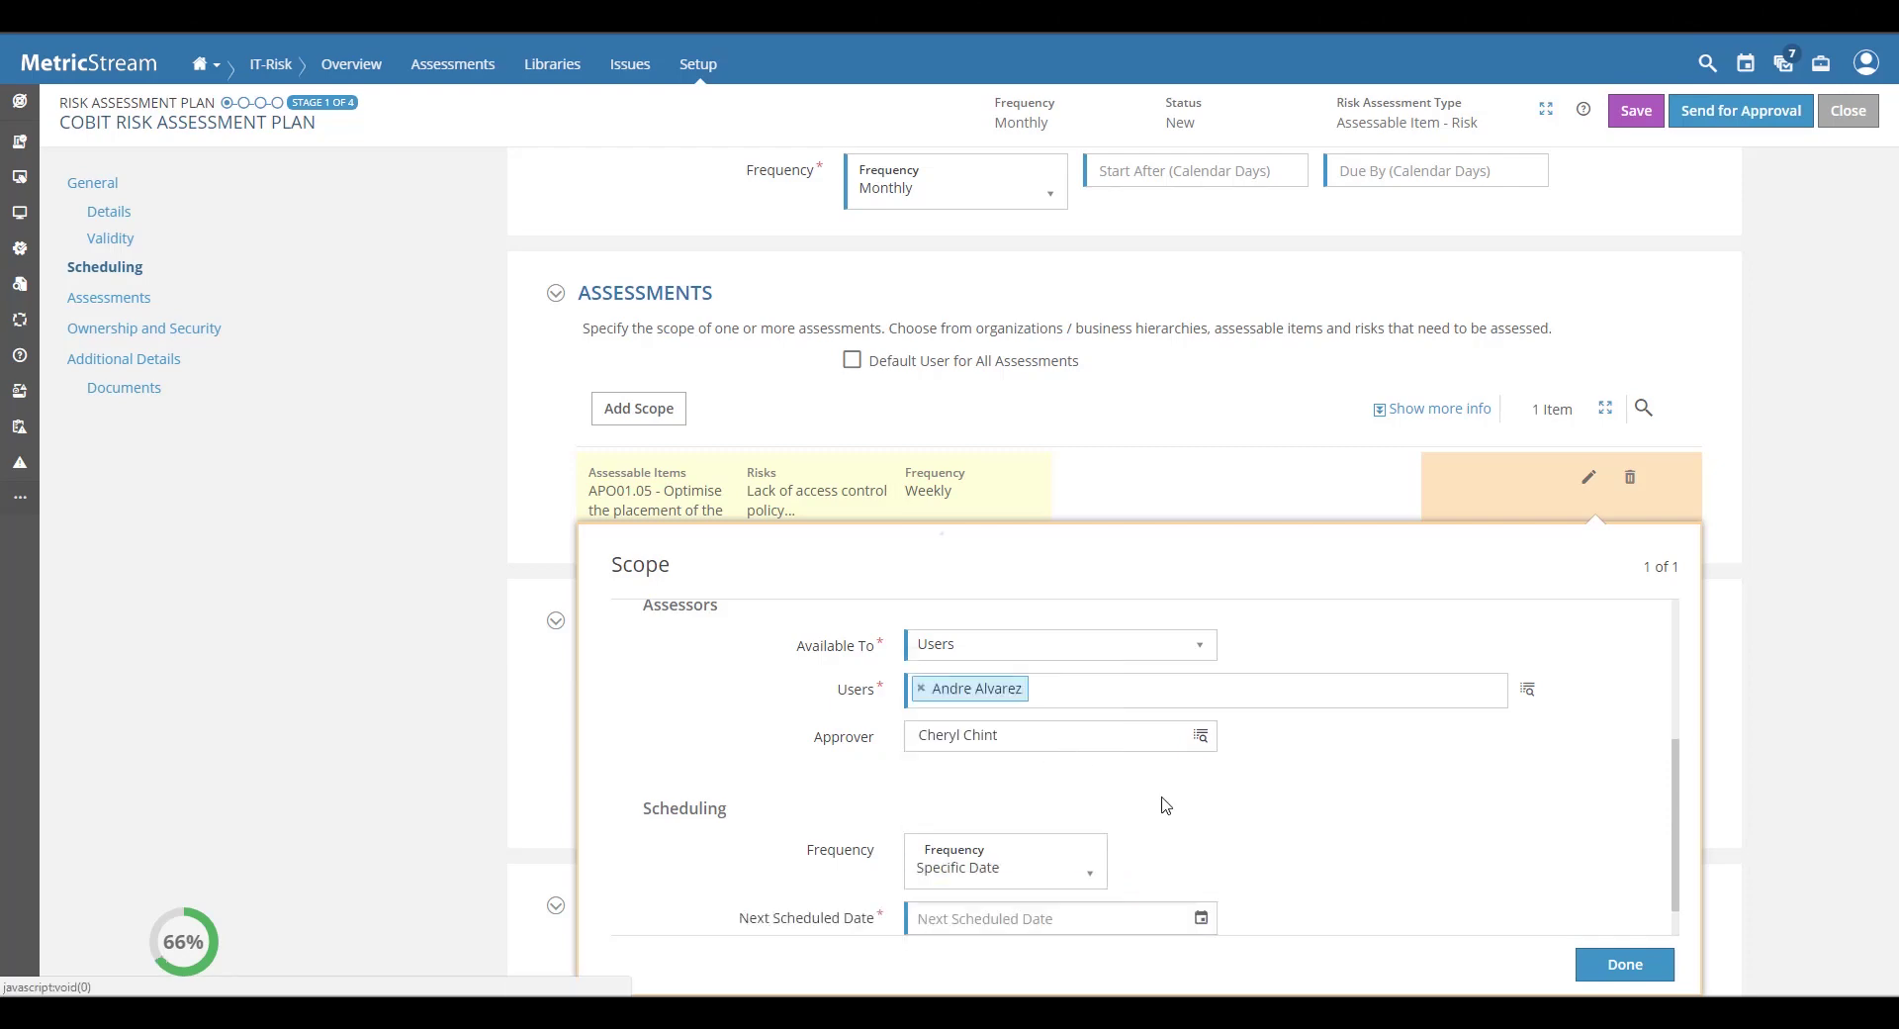
click(1625, 964)
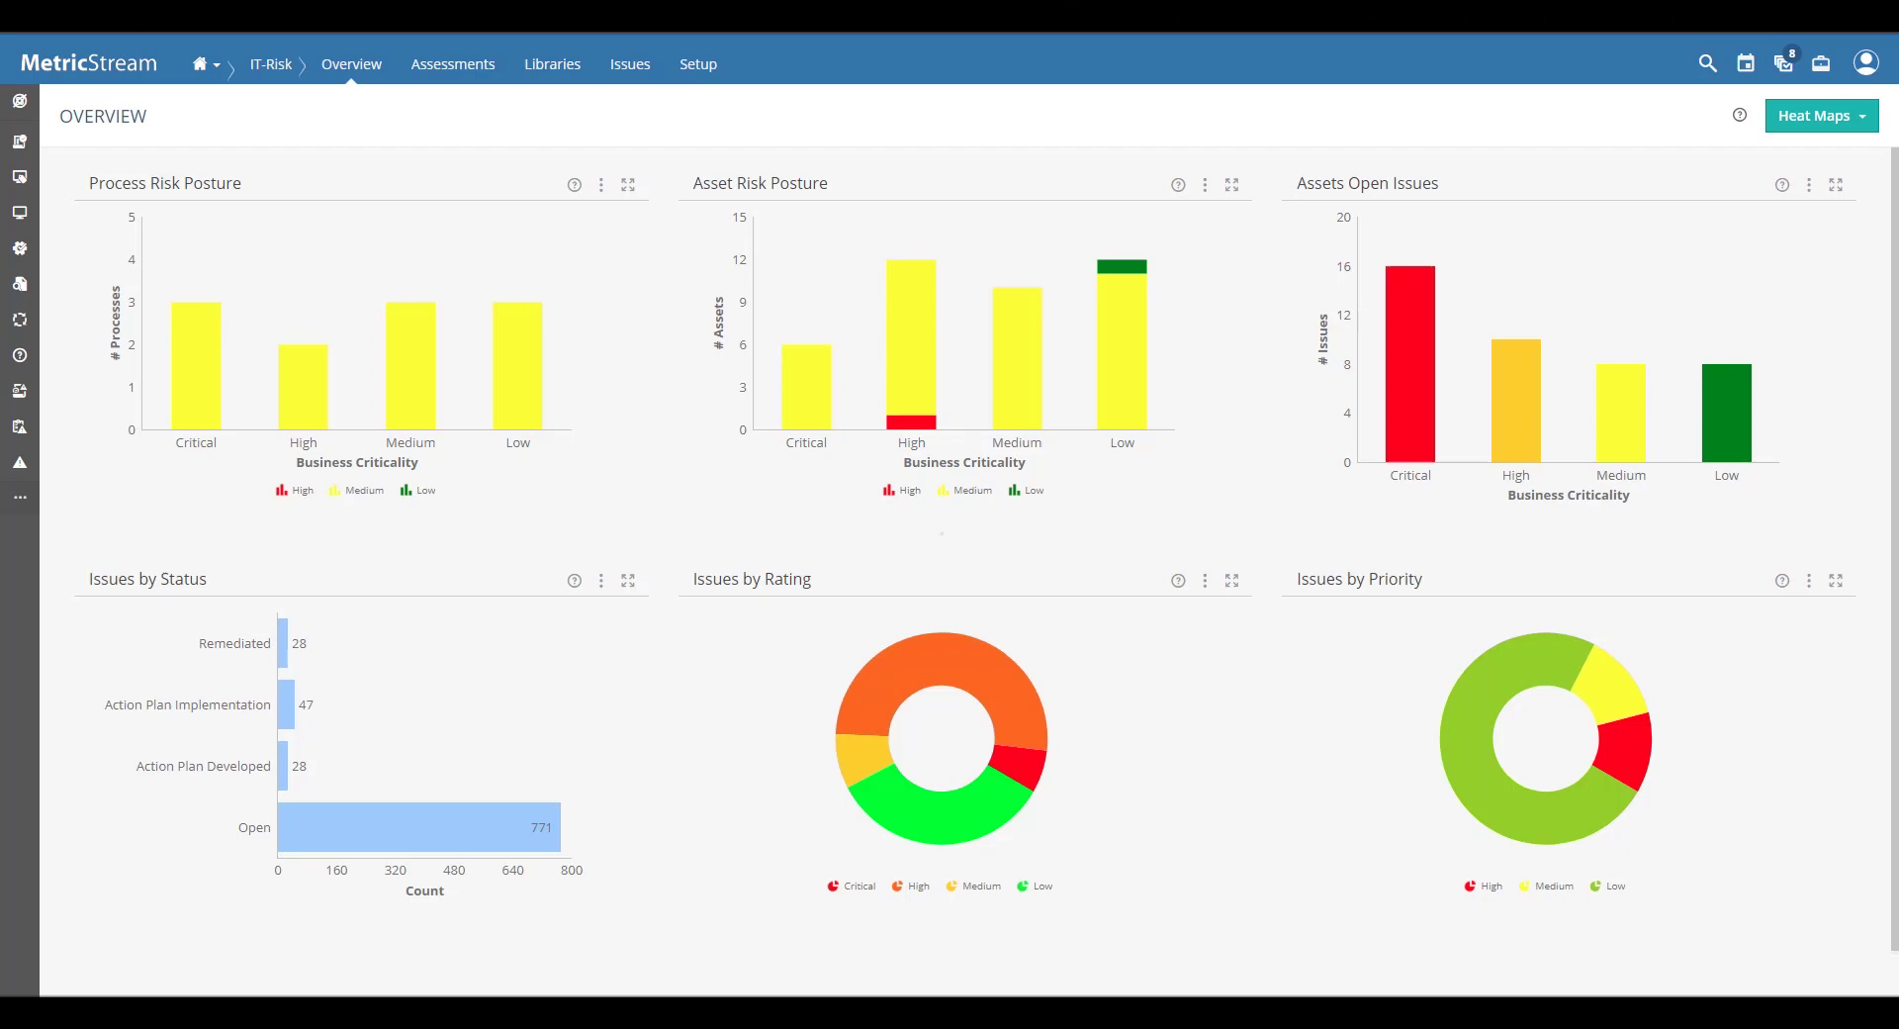
Open the COBIT 5 Information Technology Management Q1 2017 assessment task due today and its "Inadequate segregation of duties" risk under EDM01.02.
click(1780, 64)
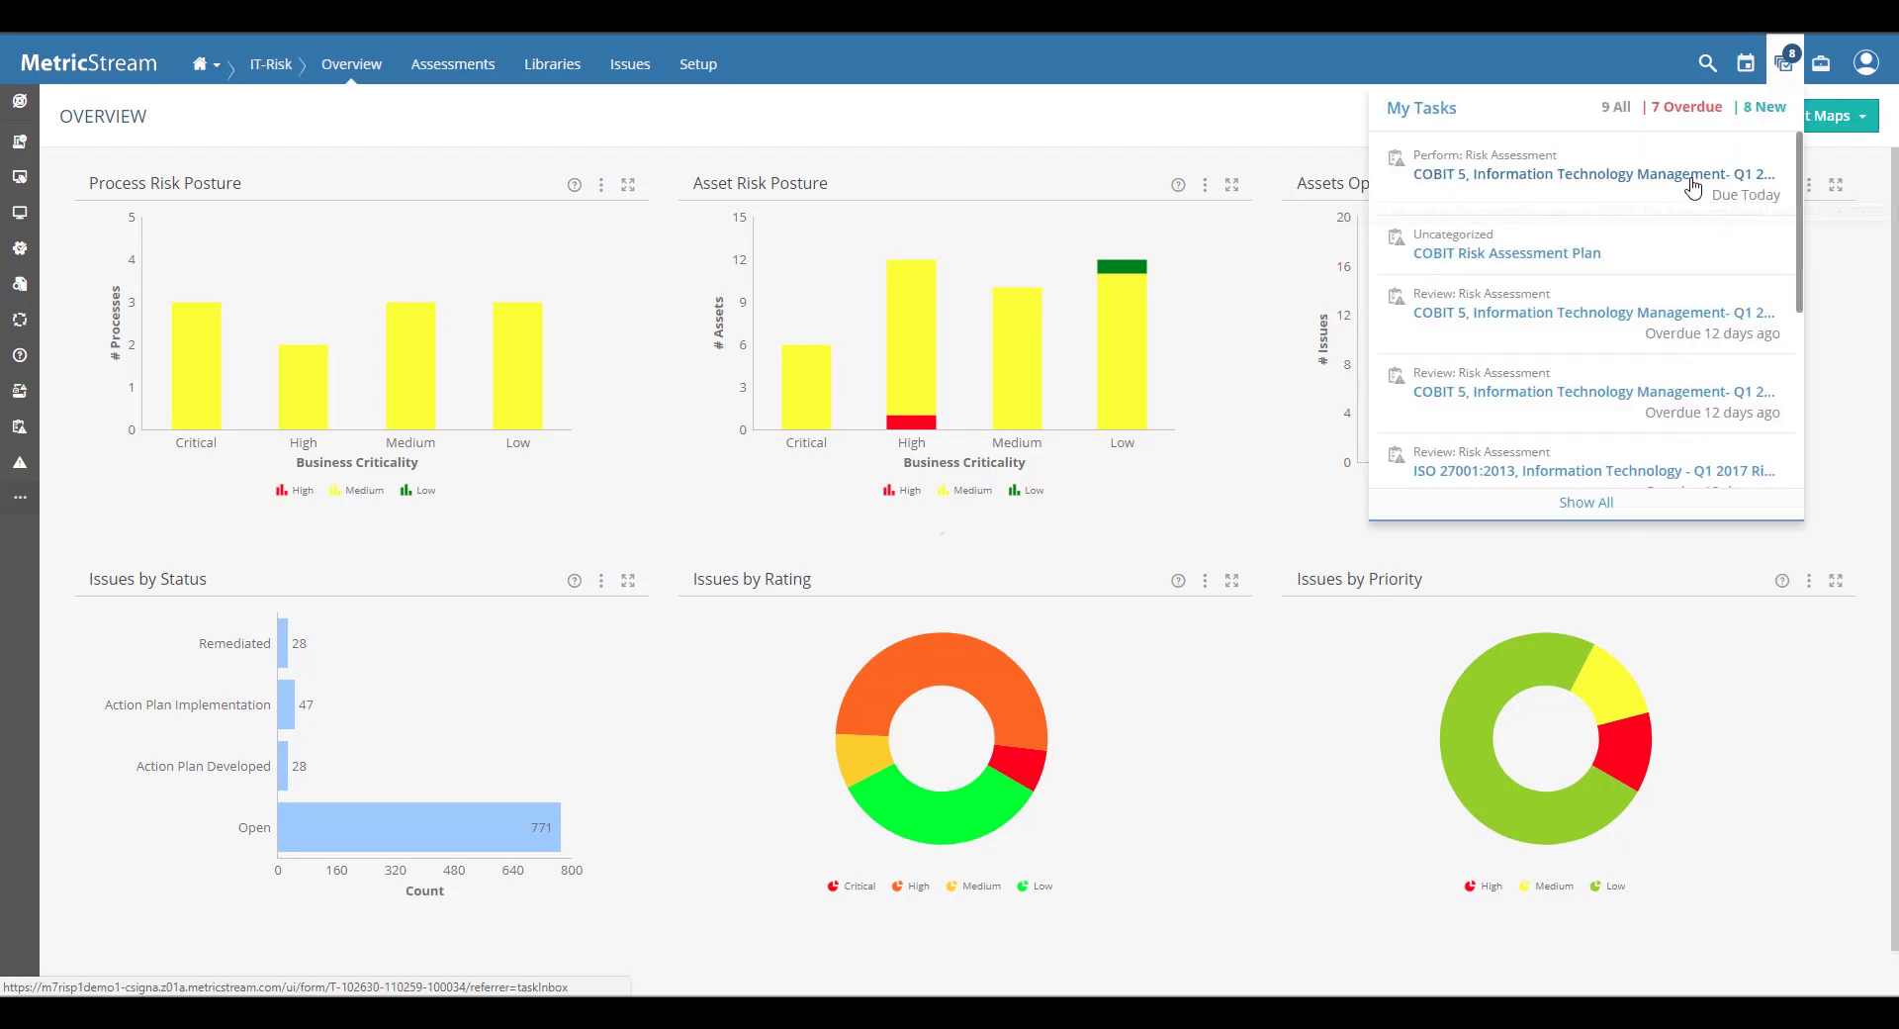
click(1693, 190)
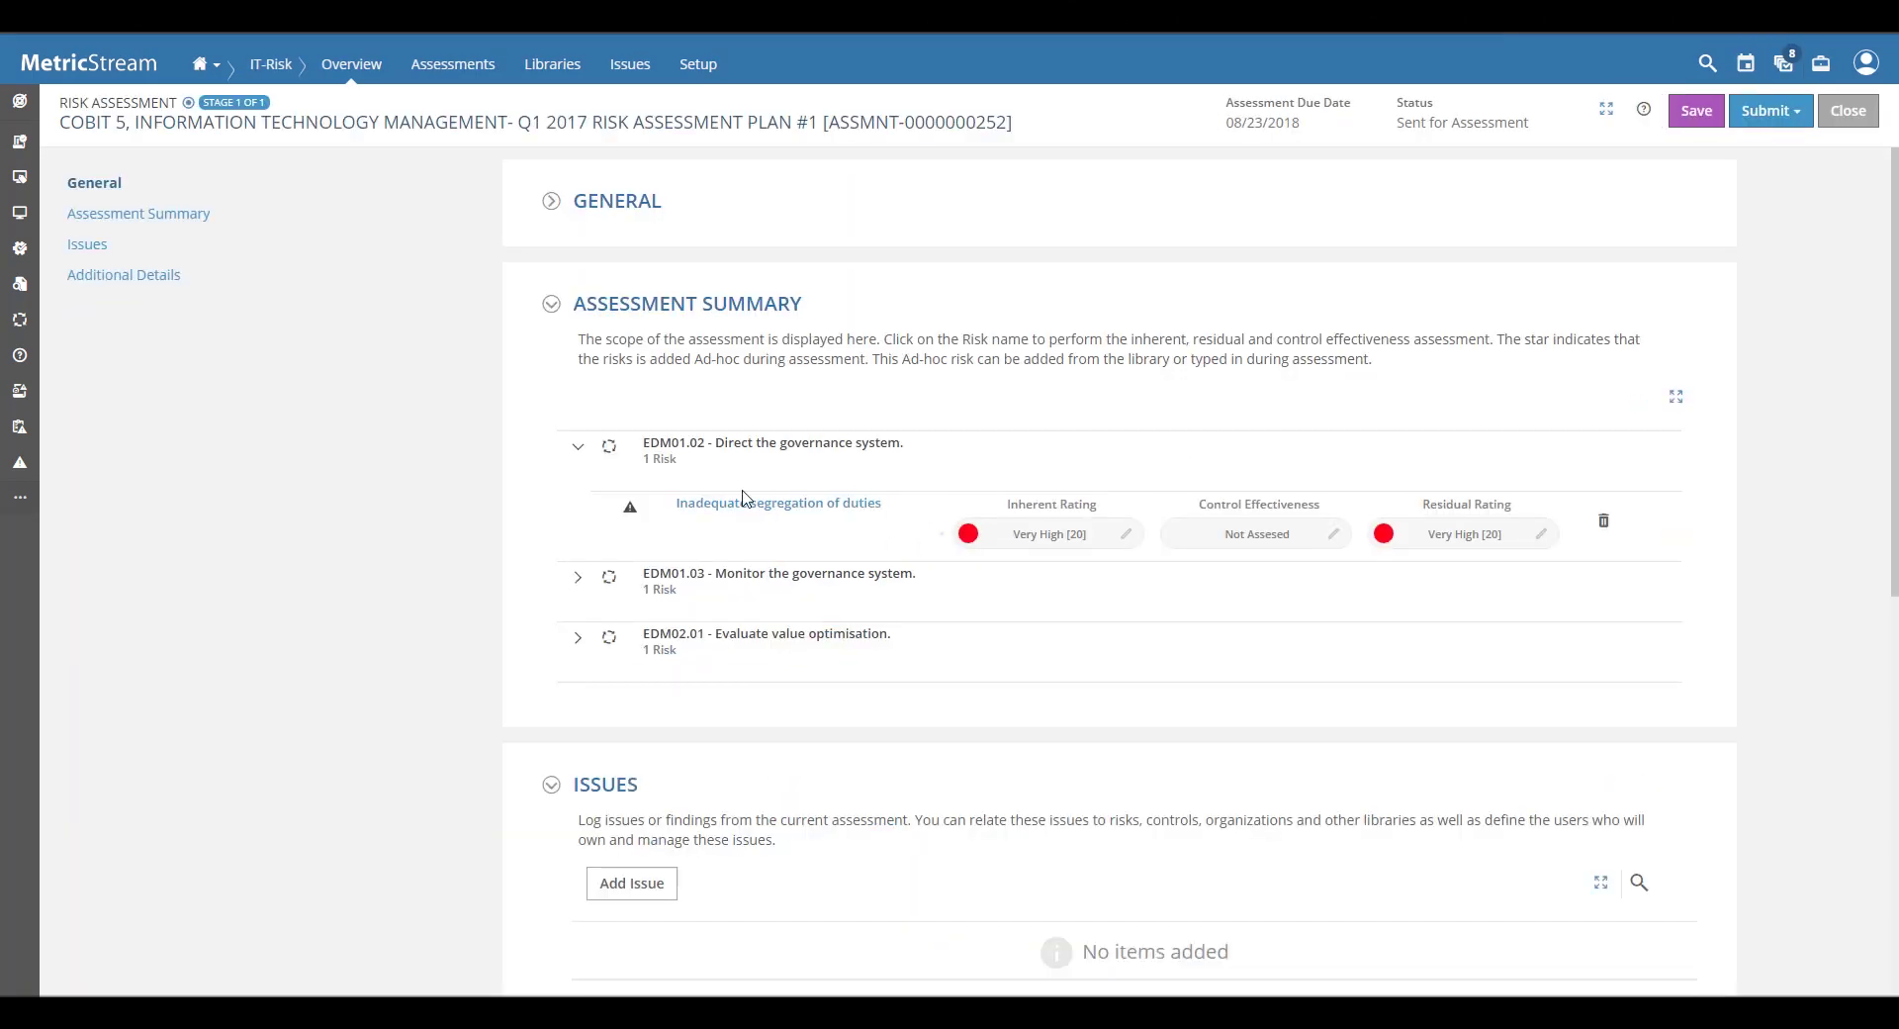
click(579, 447)
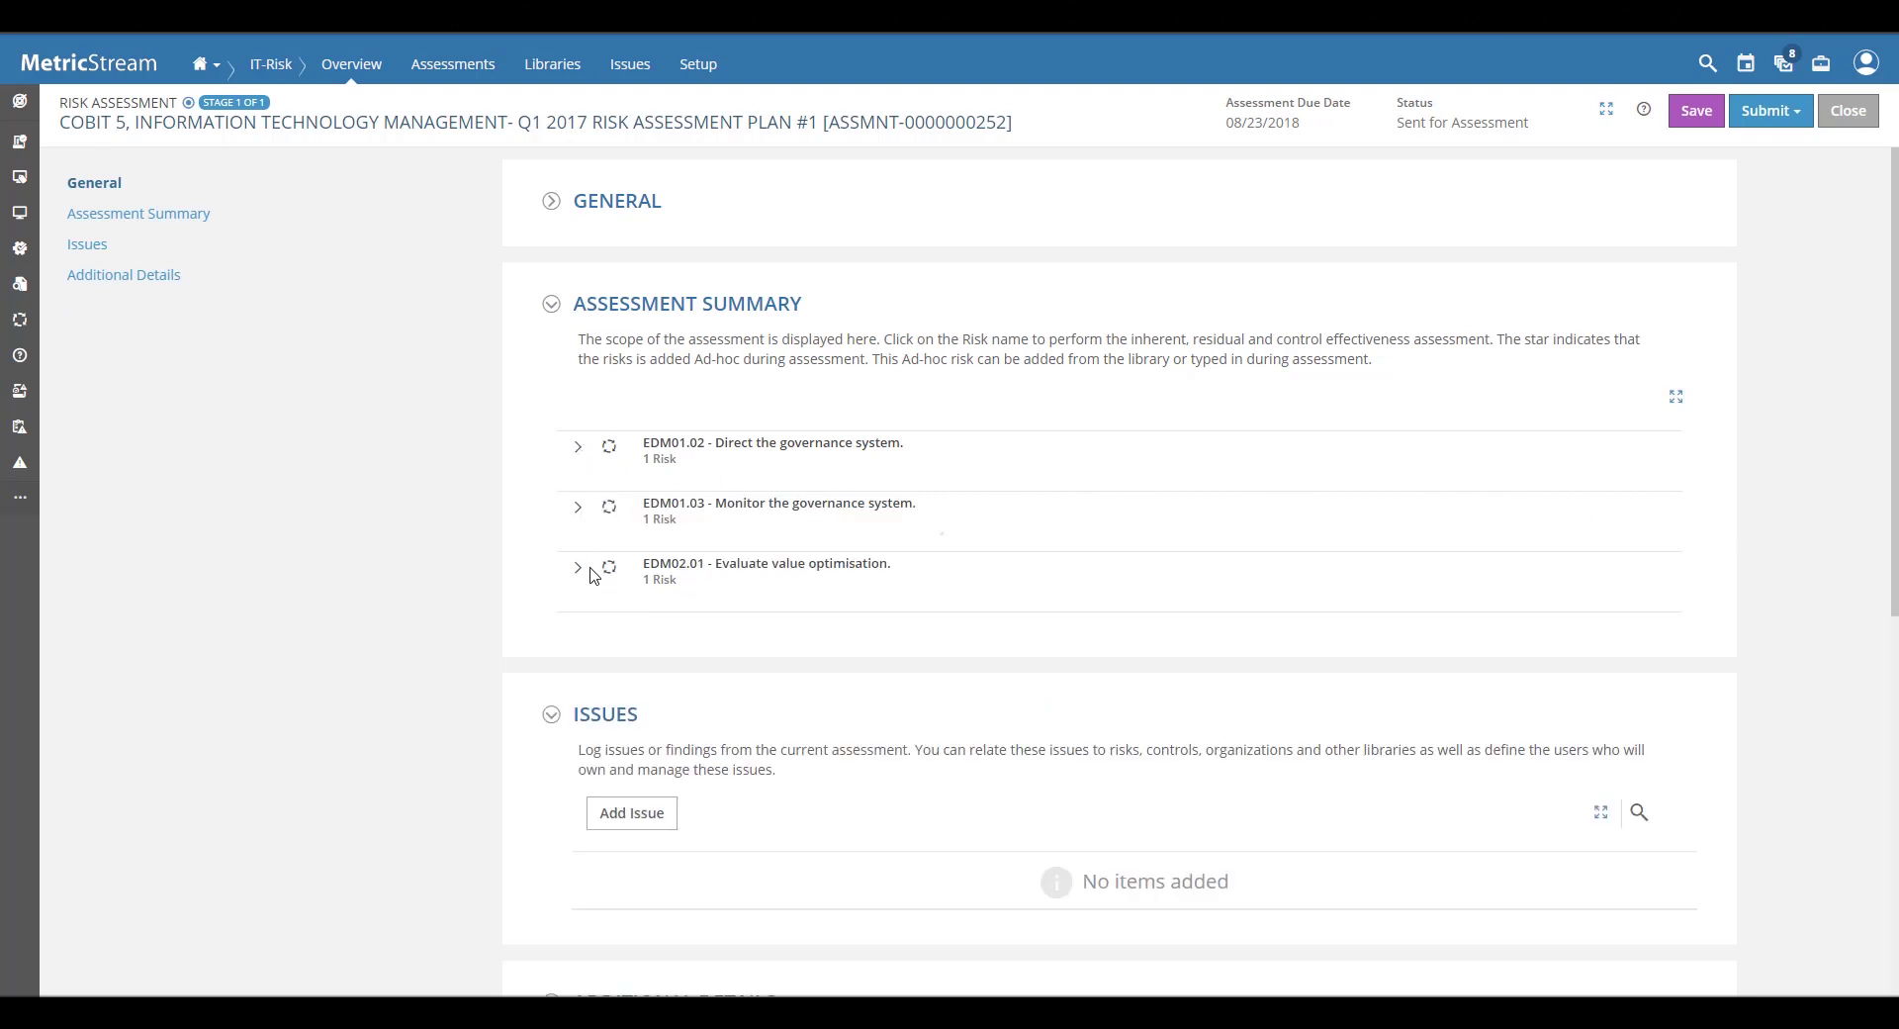
click(579, 447)
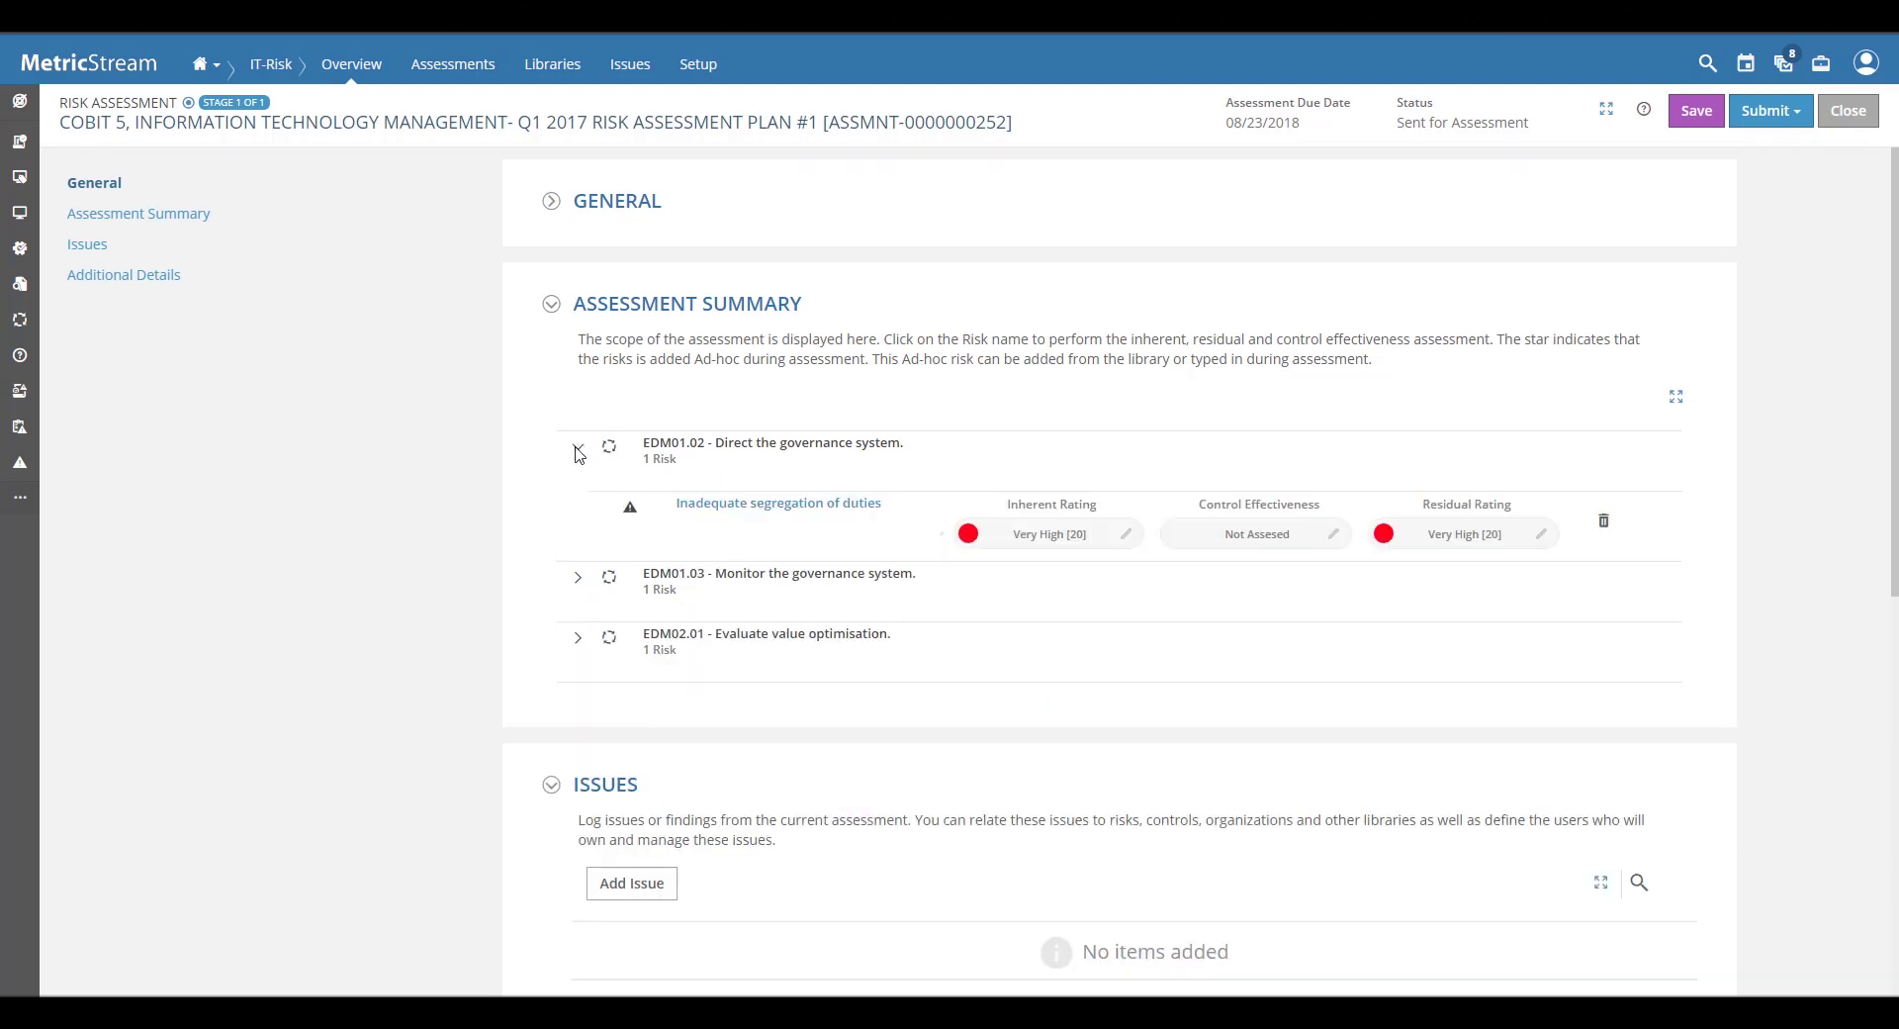
click(793, 516)
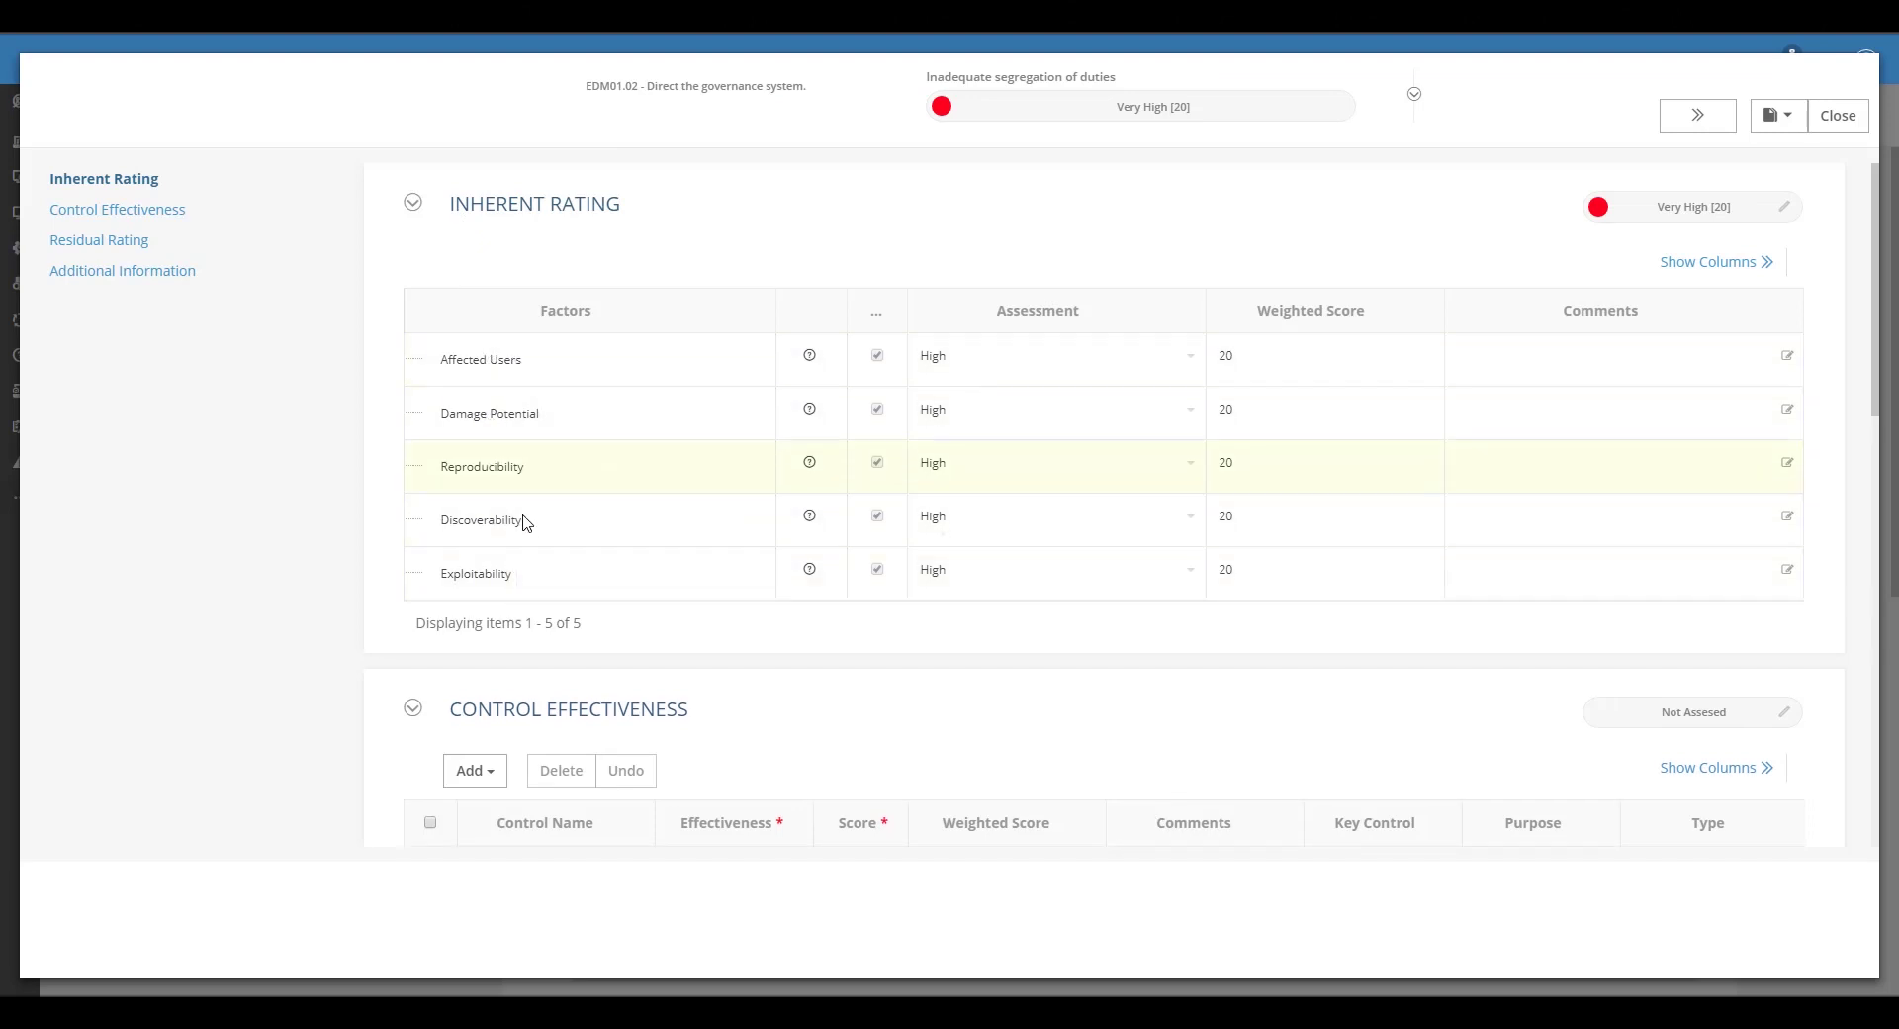
Set the Damage Potential factor's assessment to Medium in the risk's inherent rating.
click(1029, 368)
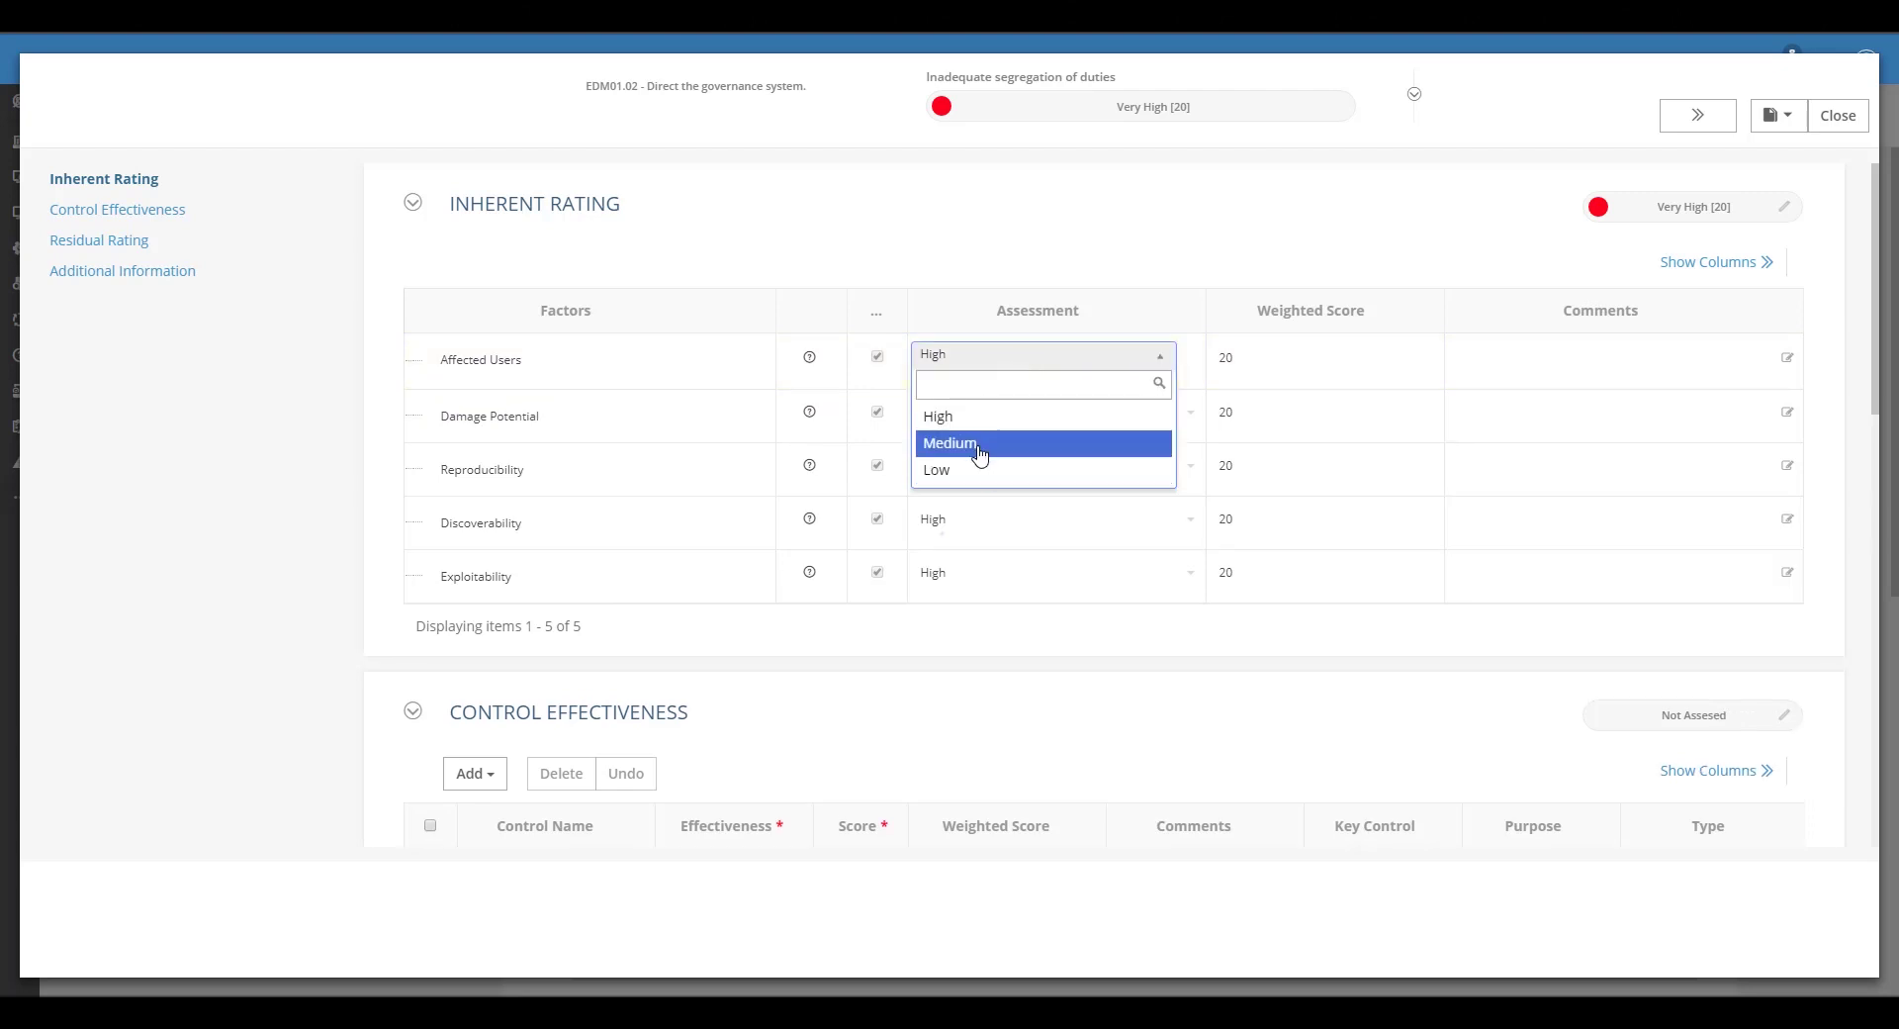
click(967, 416)
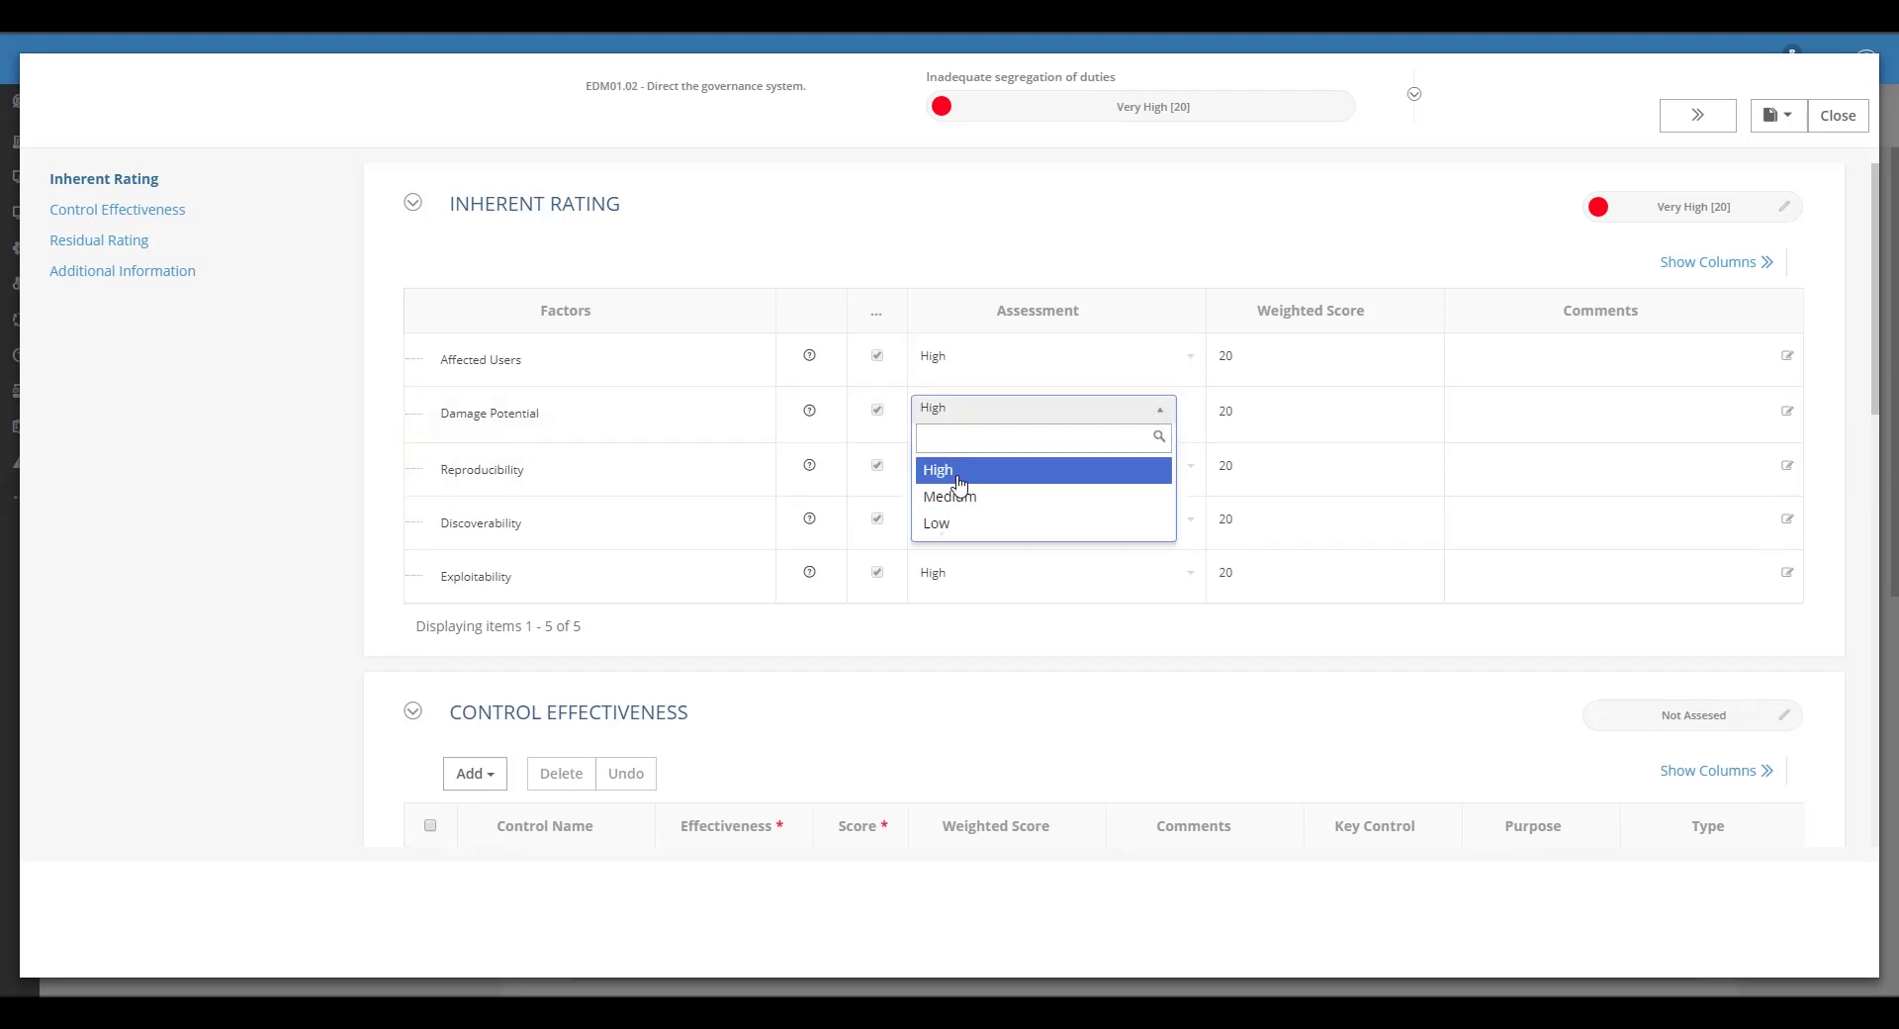
click(965, 493)
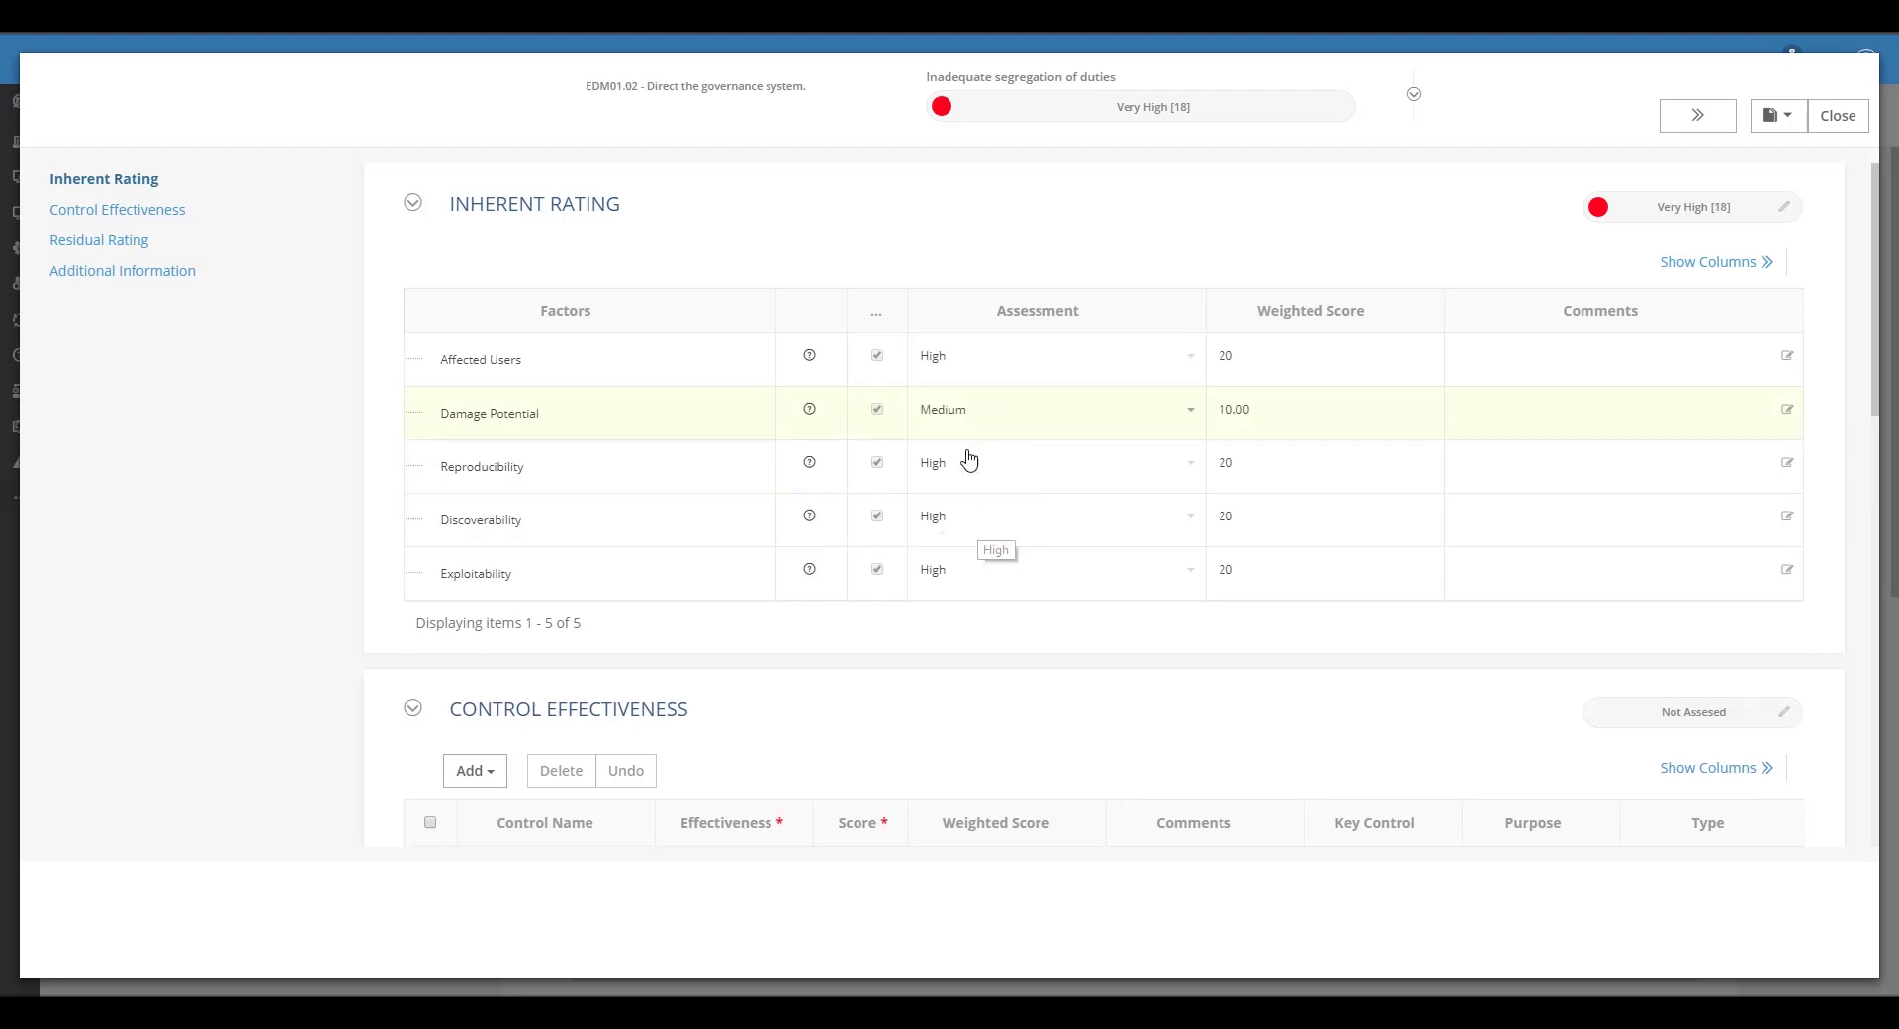
Rate the effectiveness of control 1 (Create transactions) as Reasonably Strong and control 3 (Define high-level IT objectives) as Adequate.
scroll(970, 600, down, 3)
scroll(979, 598, down, 2)
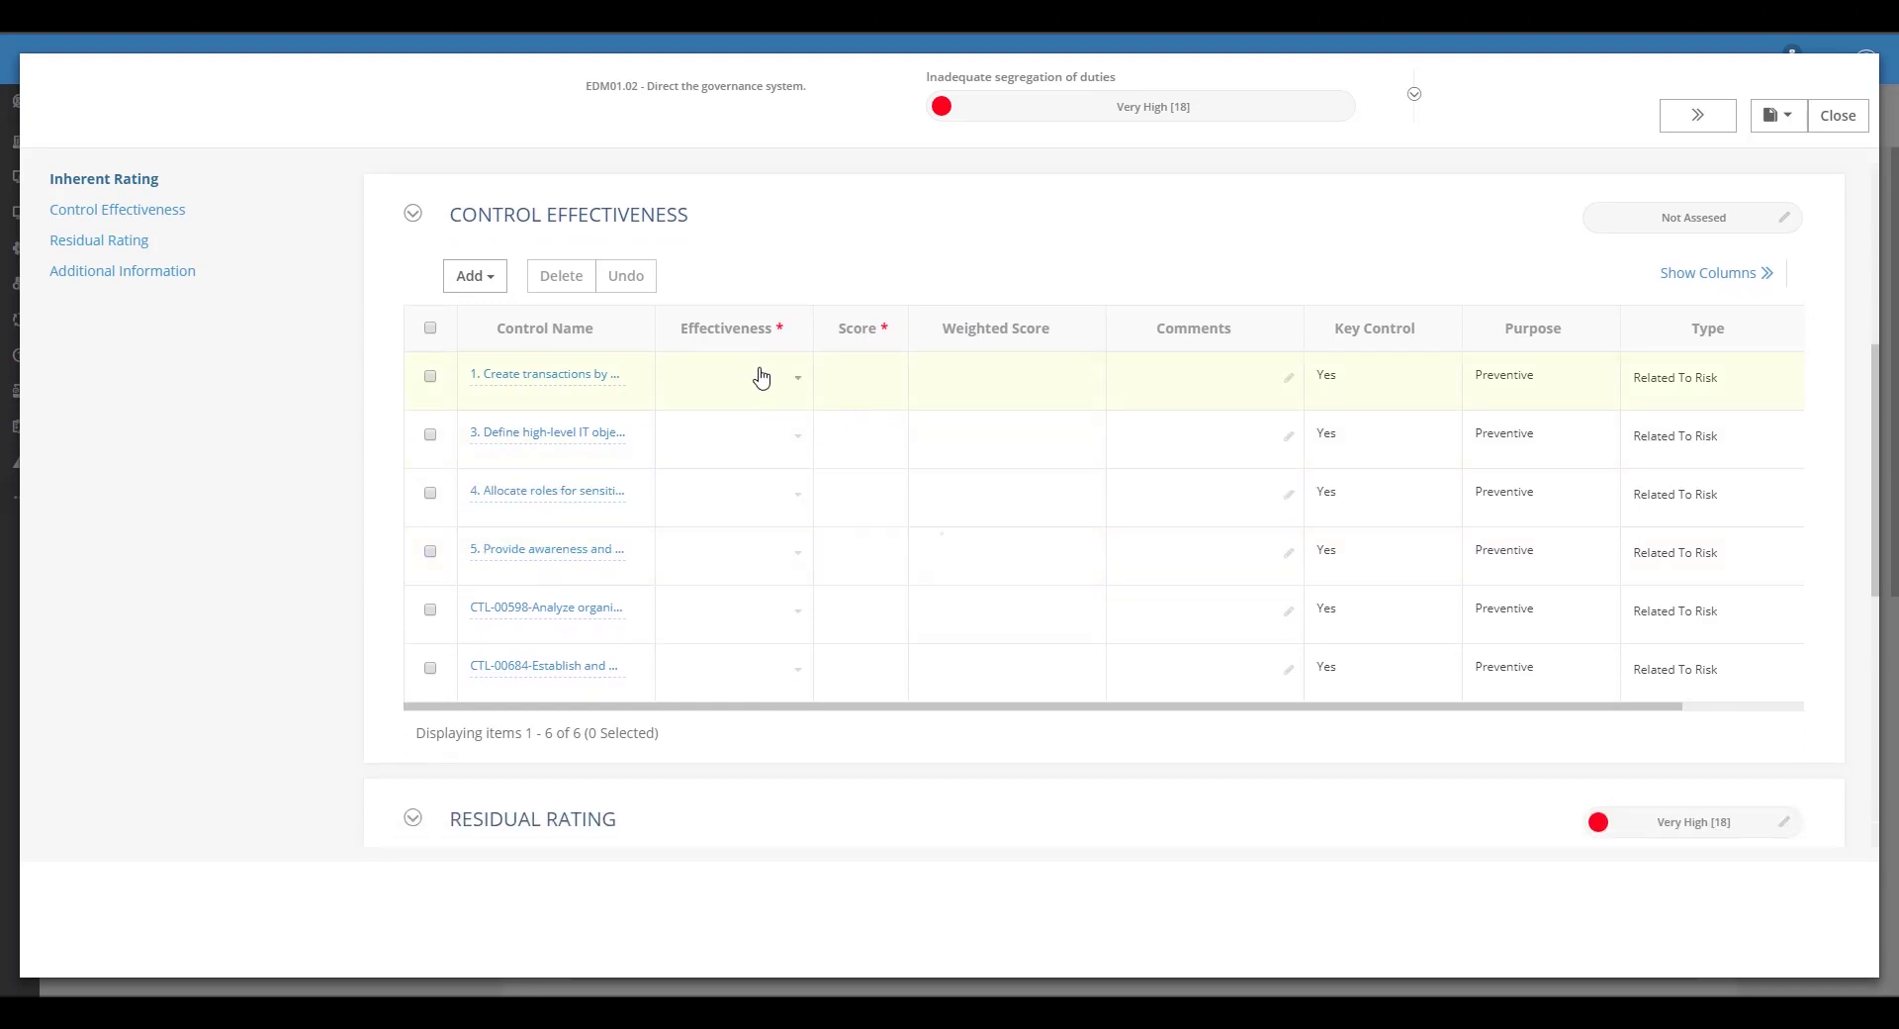
click(756, 380)
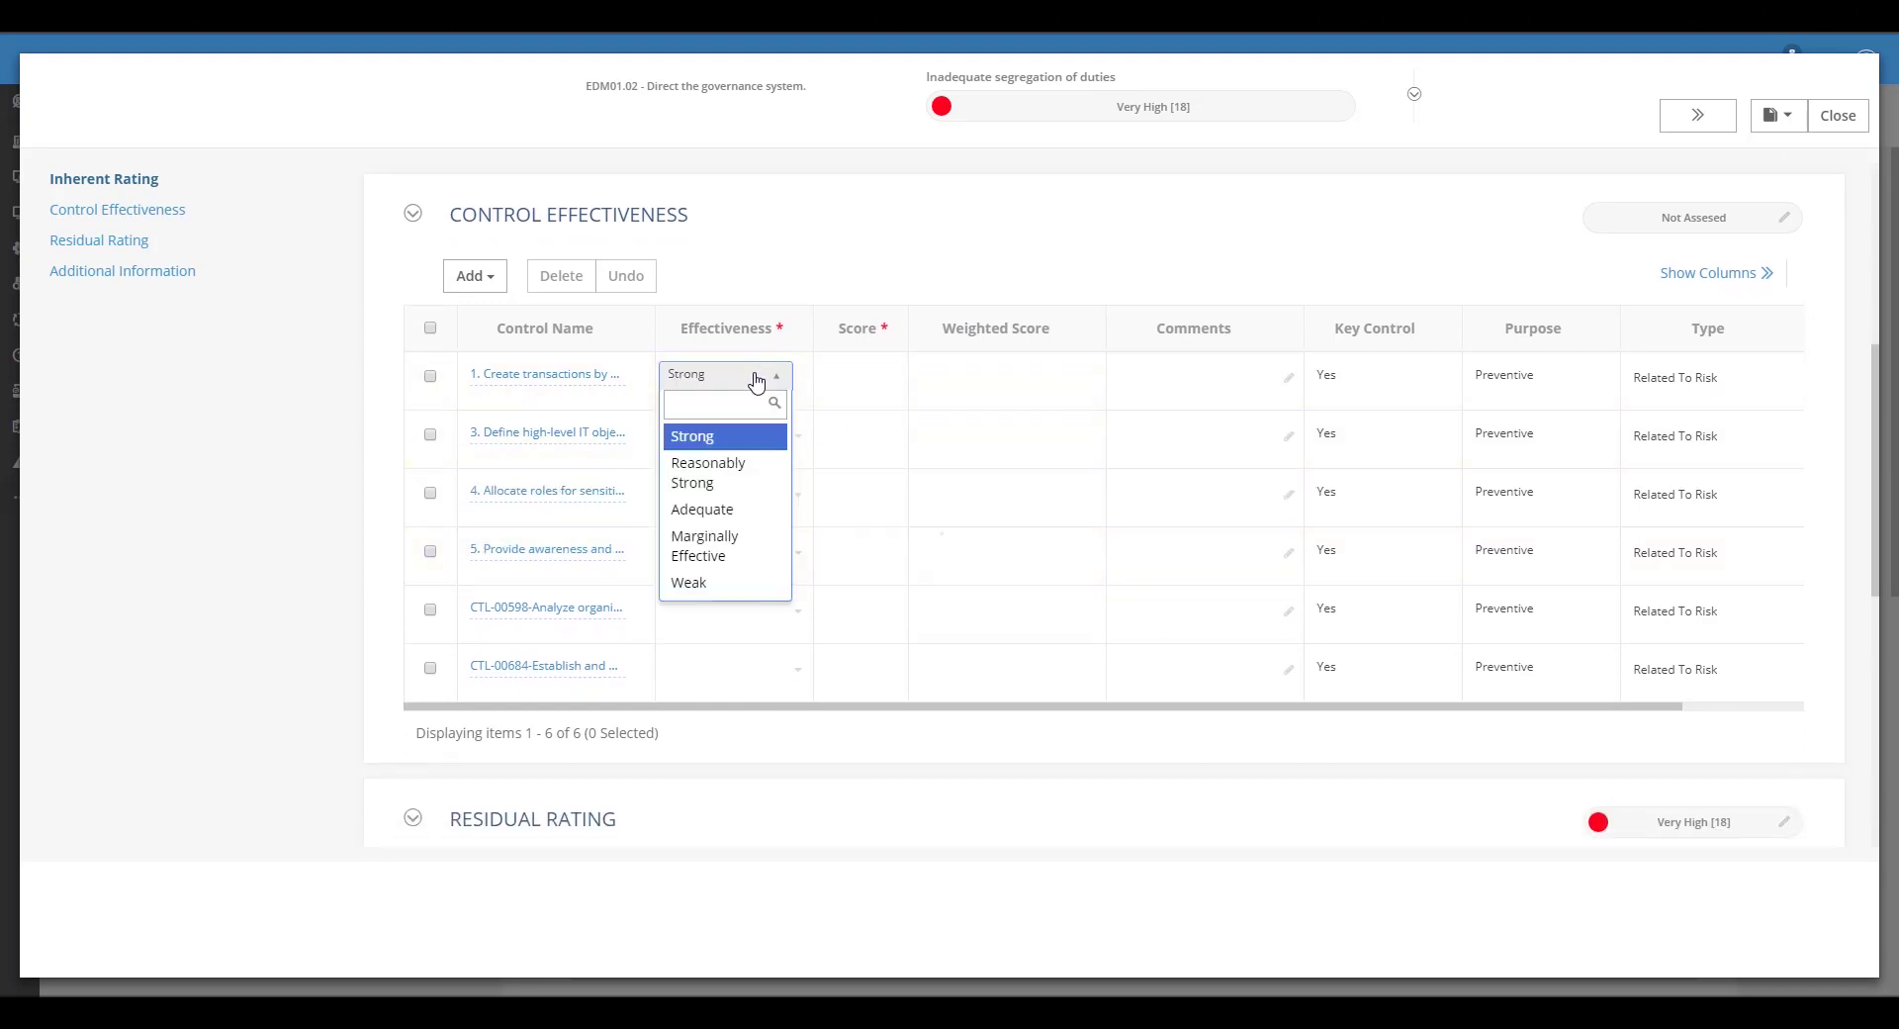
click(727, 481)
click(725, 440)
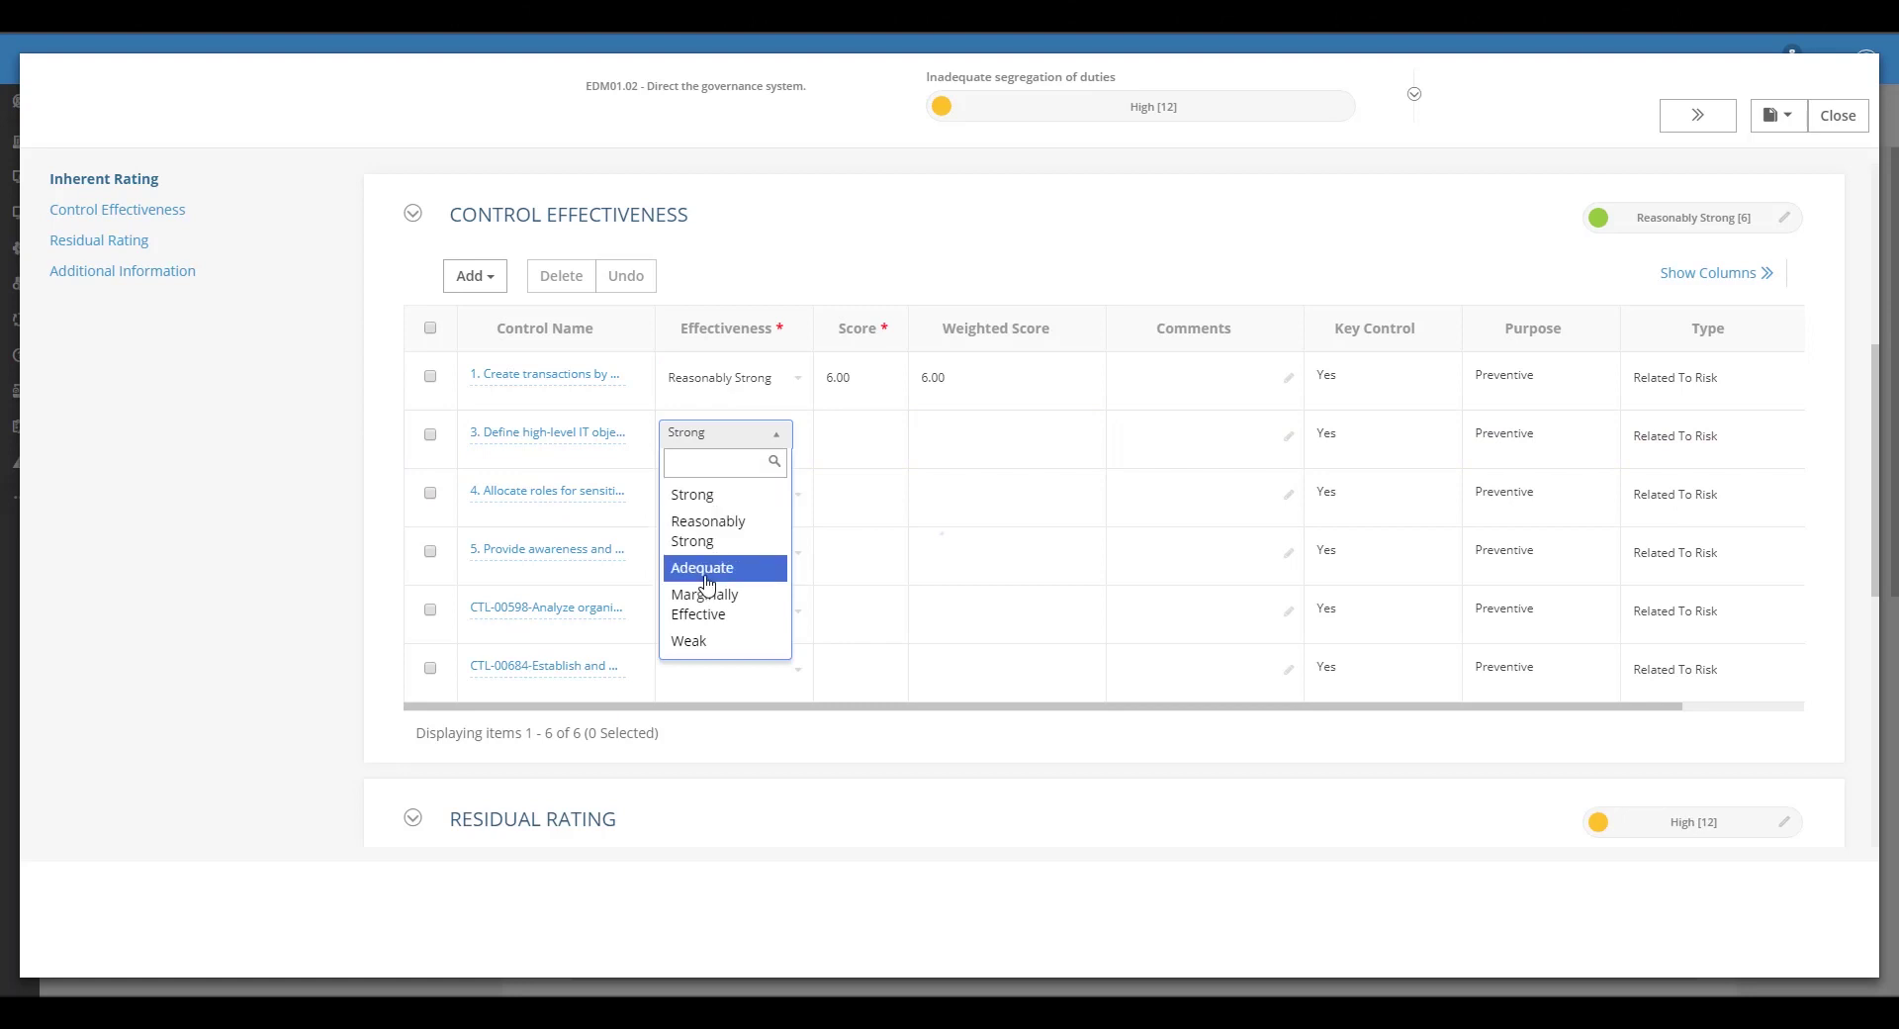
click(706, 570)
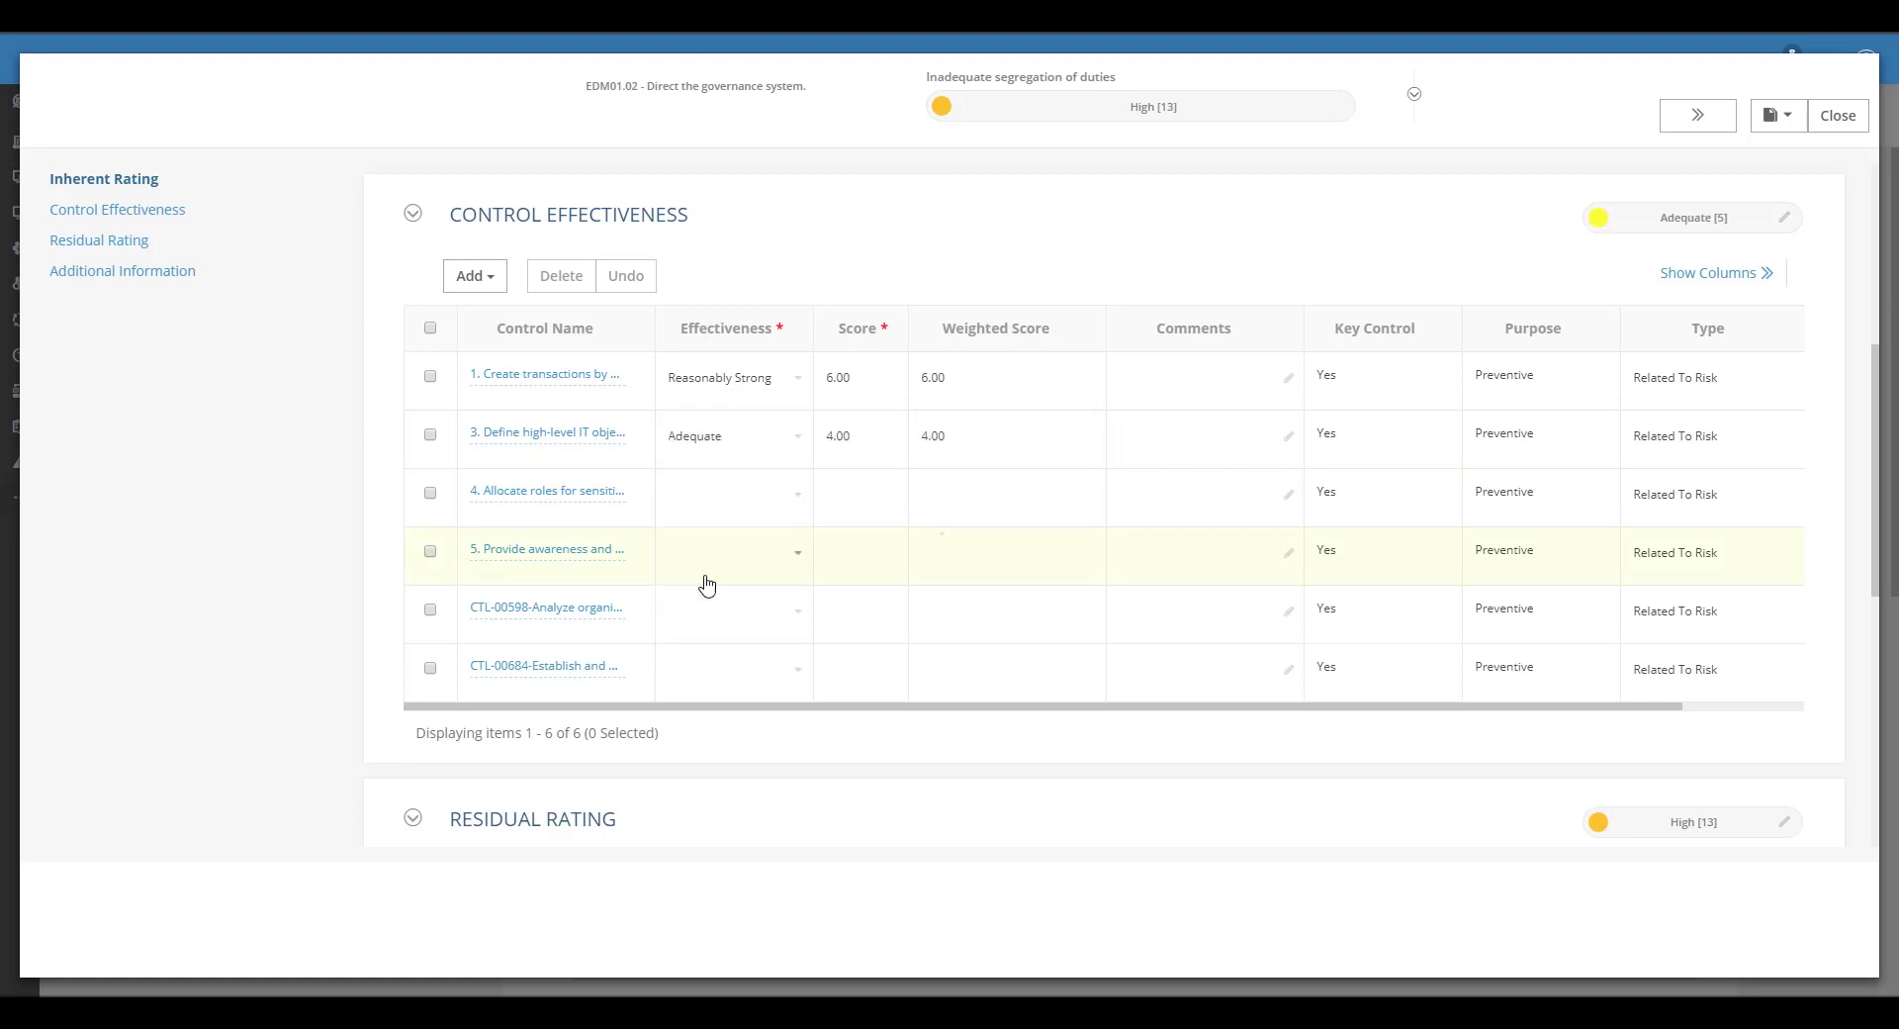
Check the available options for adding controls to the risk's control effectiveness assessment.
click(482, 287)
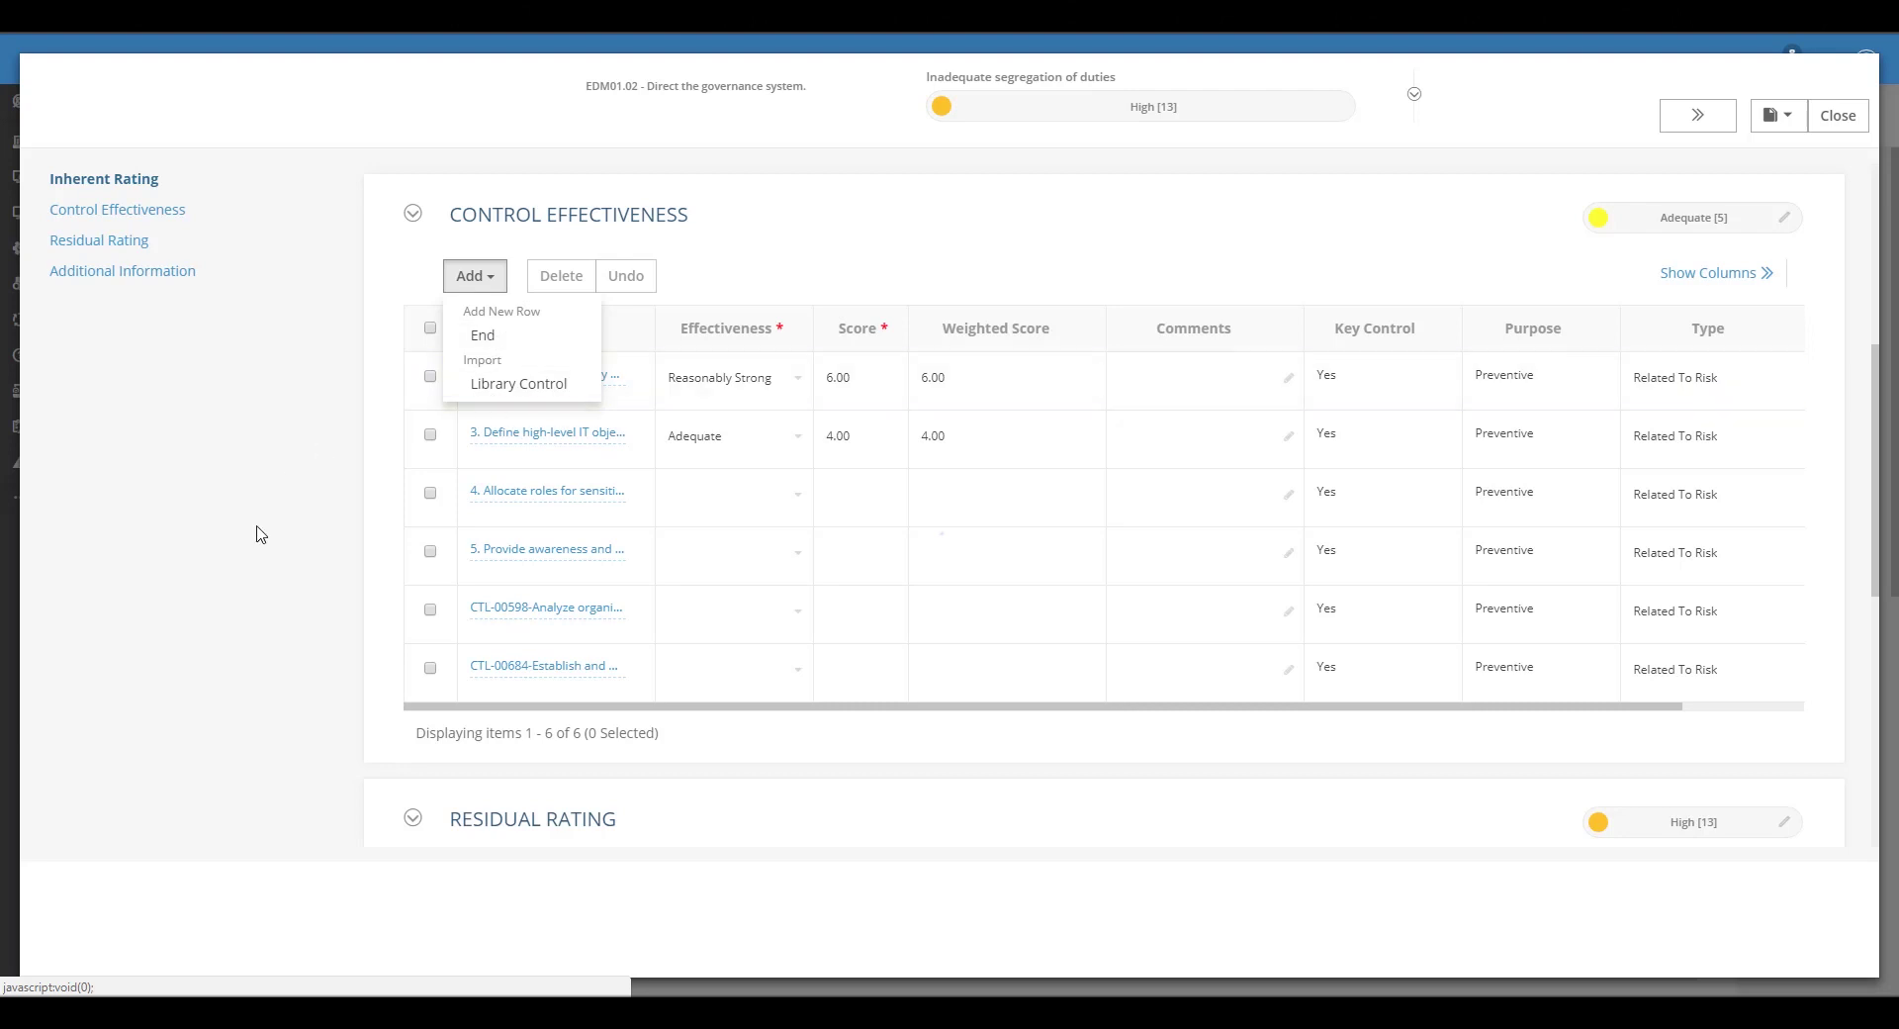
click(306, 543)
scroll(741, 476, down, 2)
scroll(741, 476, down, 2)
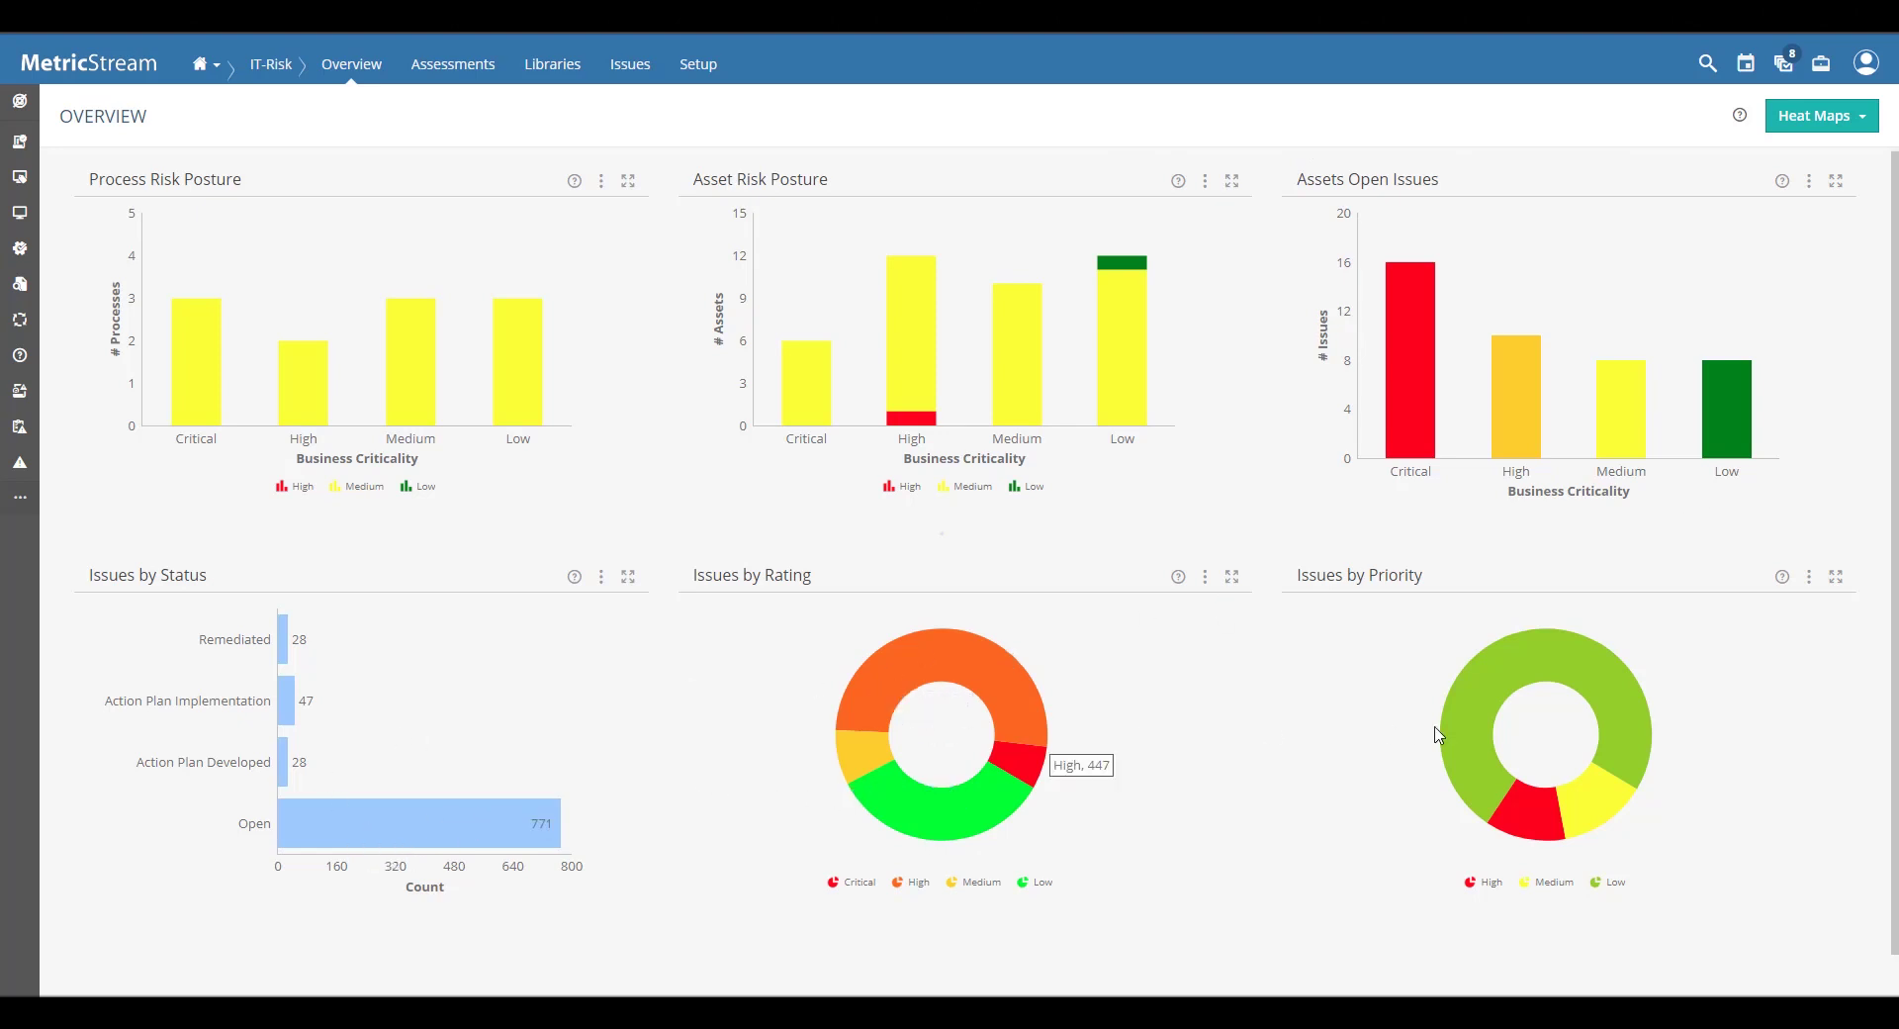
Drill into the High segment of the Issues by Rating chart to view its issues, and return to the overview.
mouse_move(1465, 738)
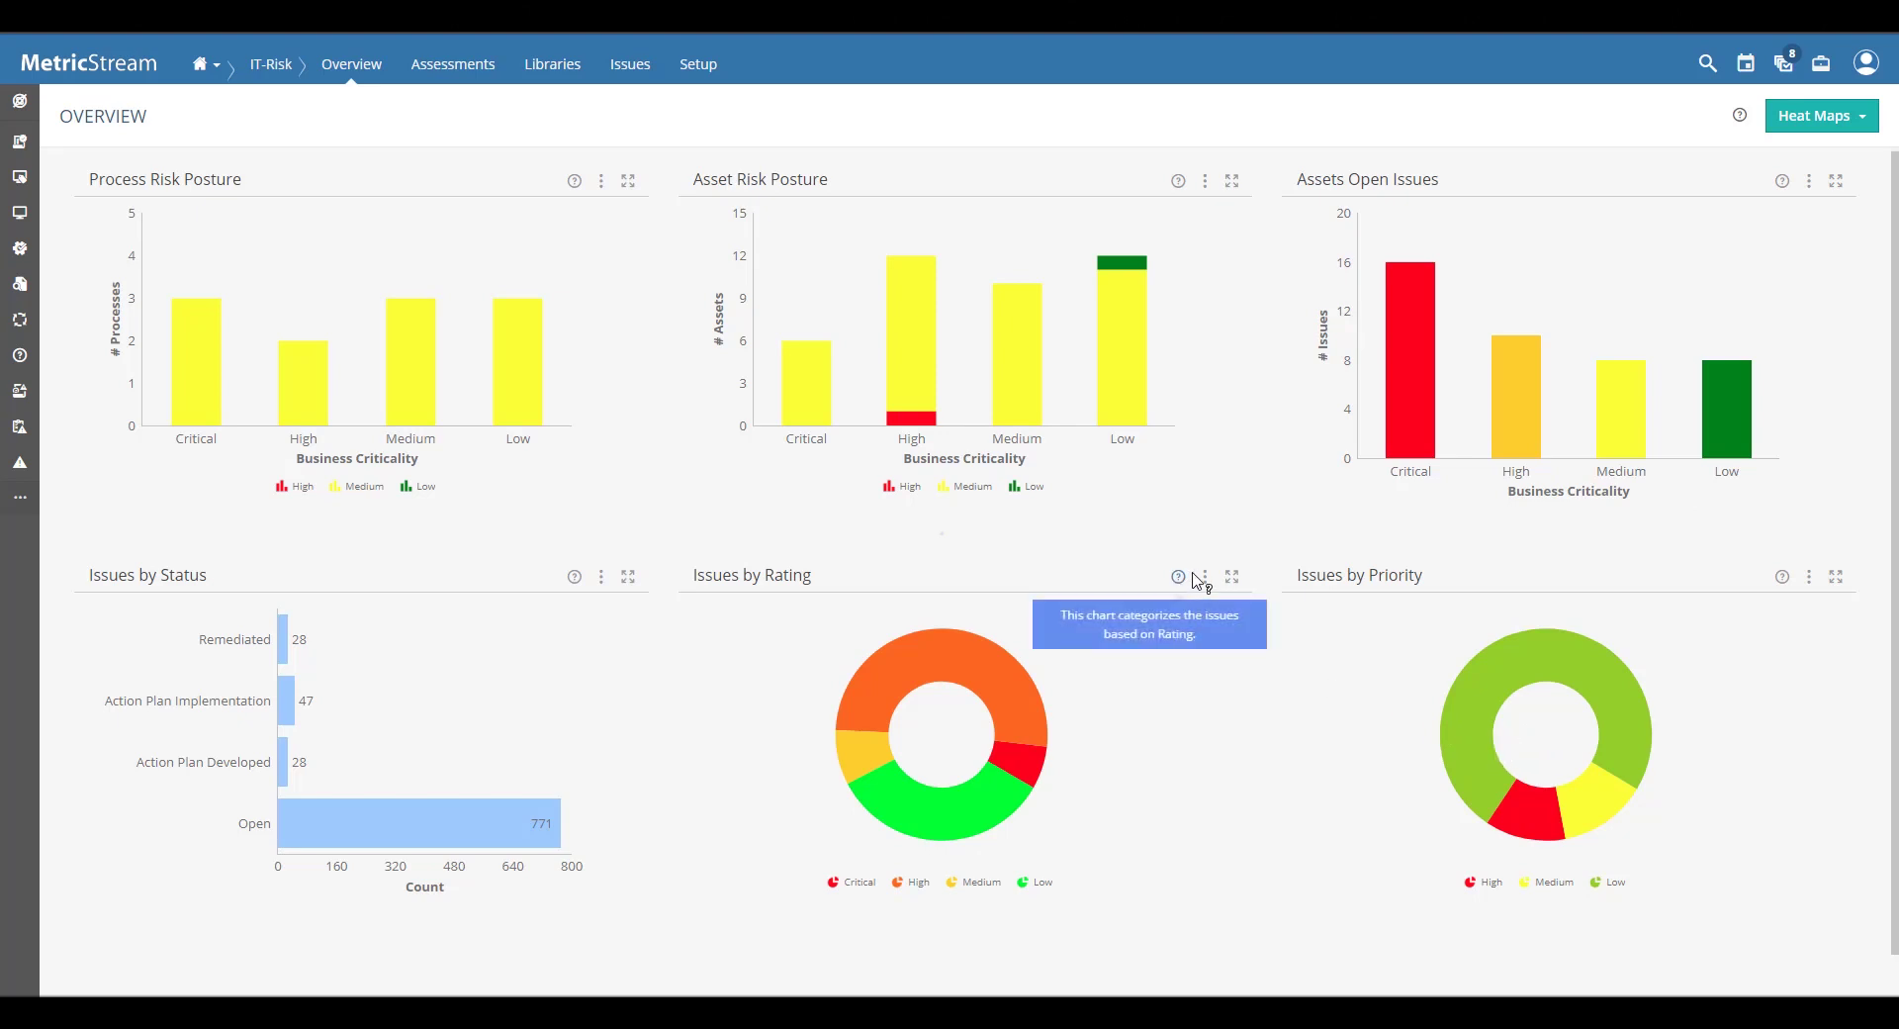
mouse_move(880, 647)
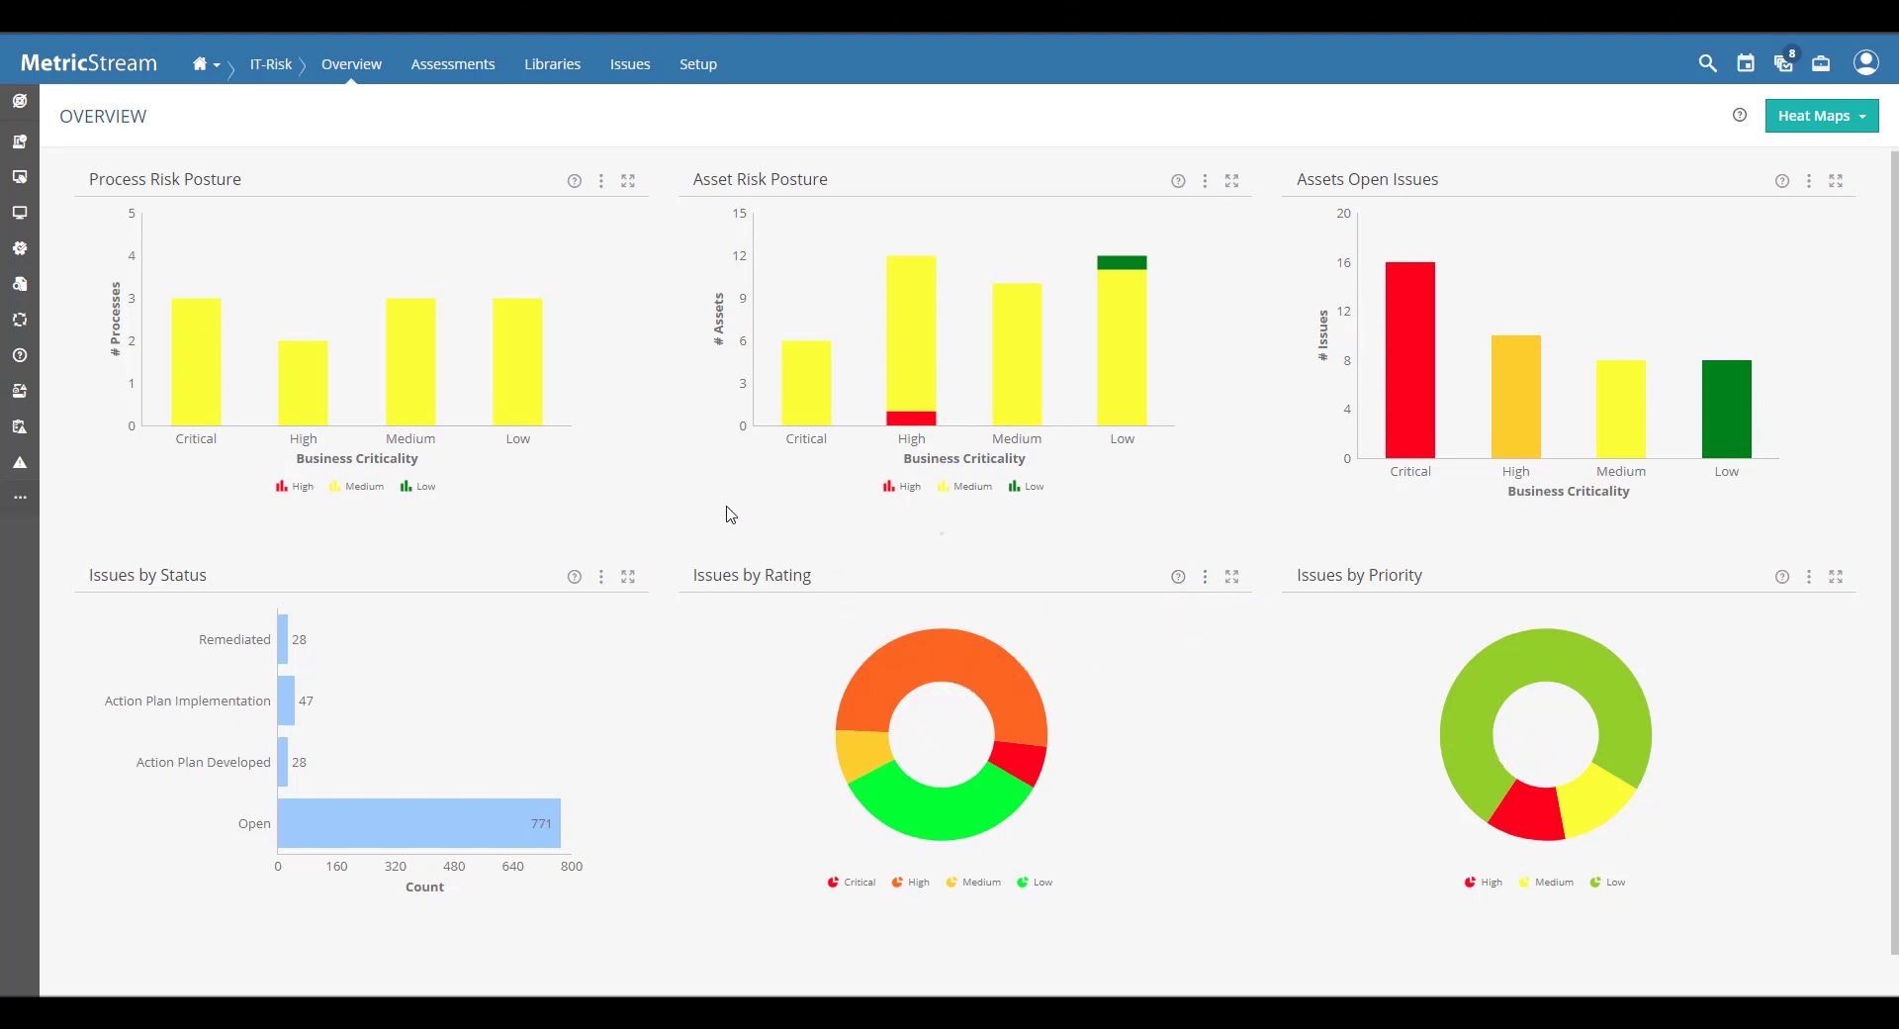
click(925, 660)
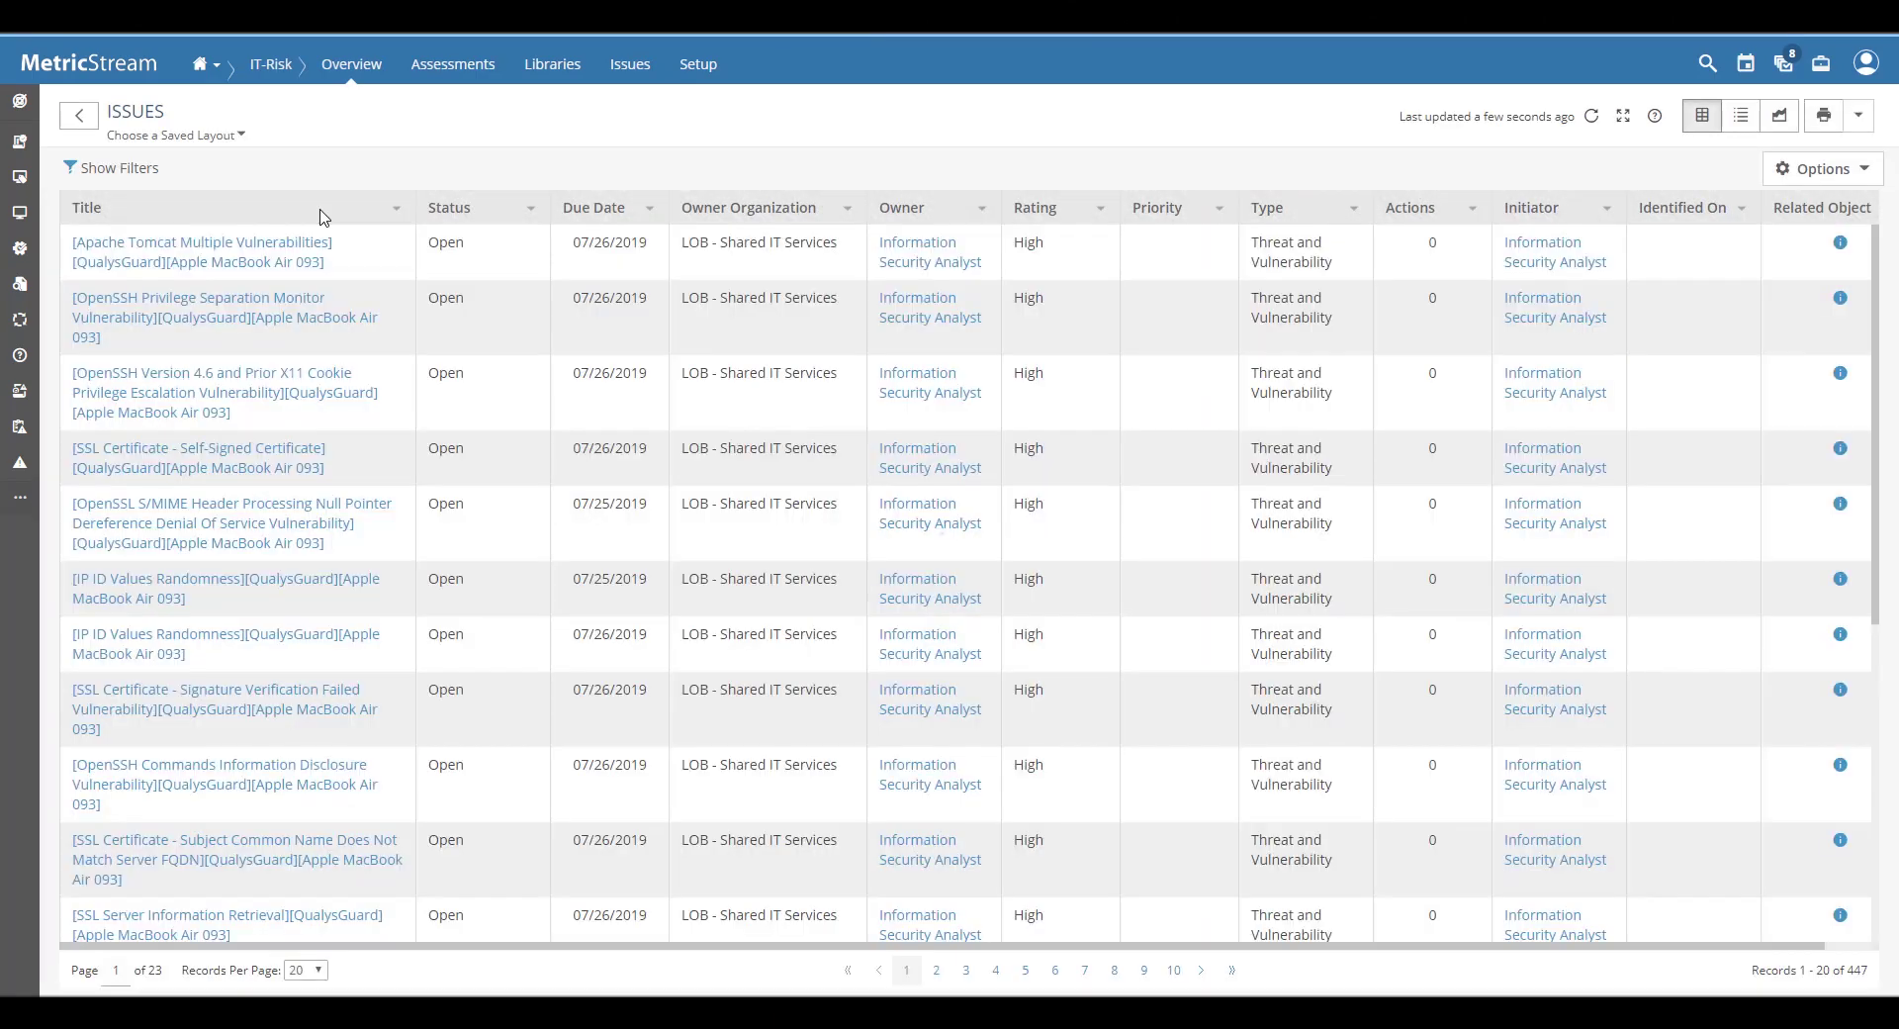
click(79, 117)
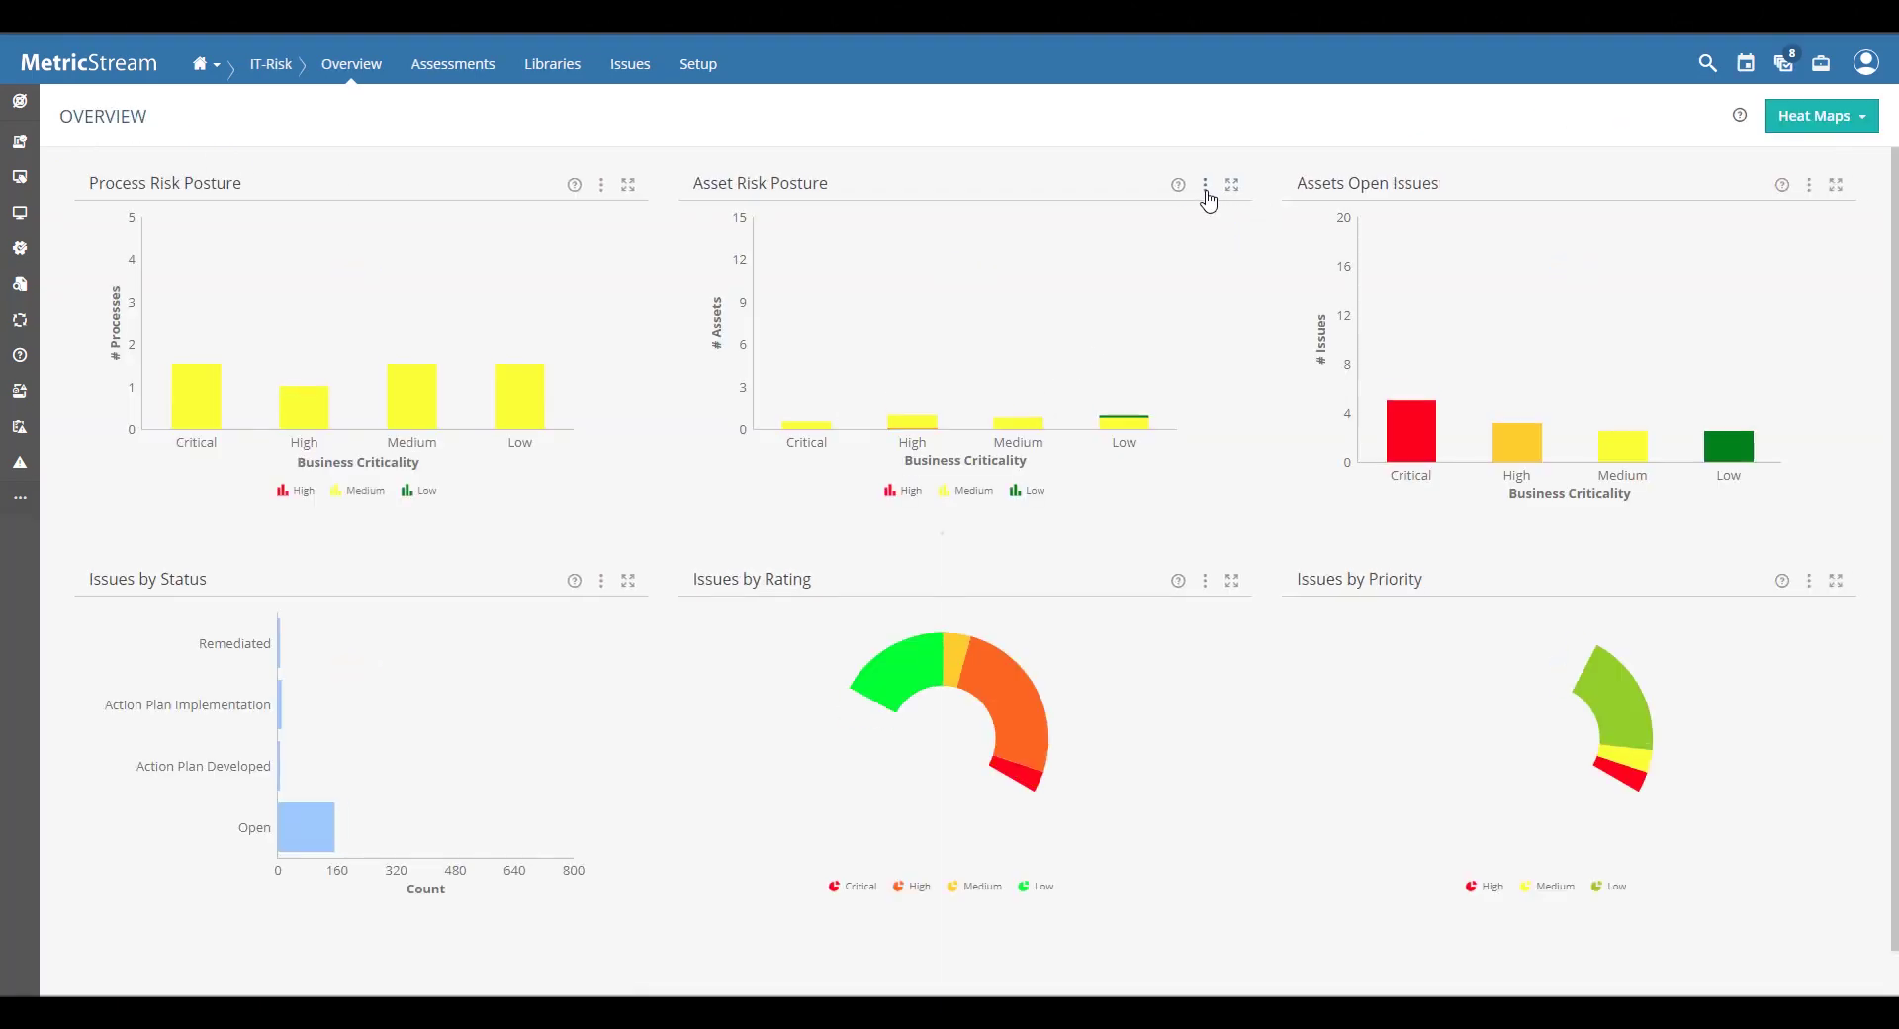
Show the export and sharing options for the Asset Risk Posture chart.
click(1206, 188)
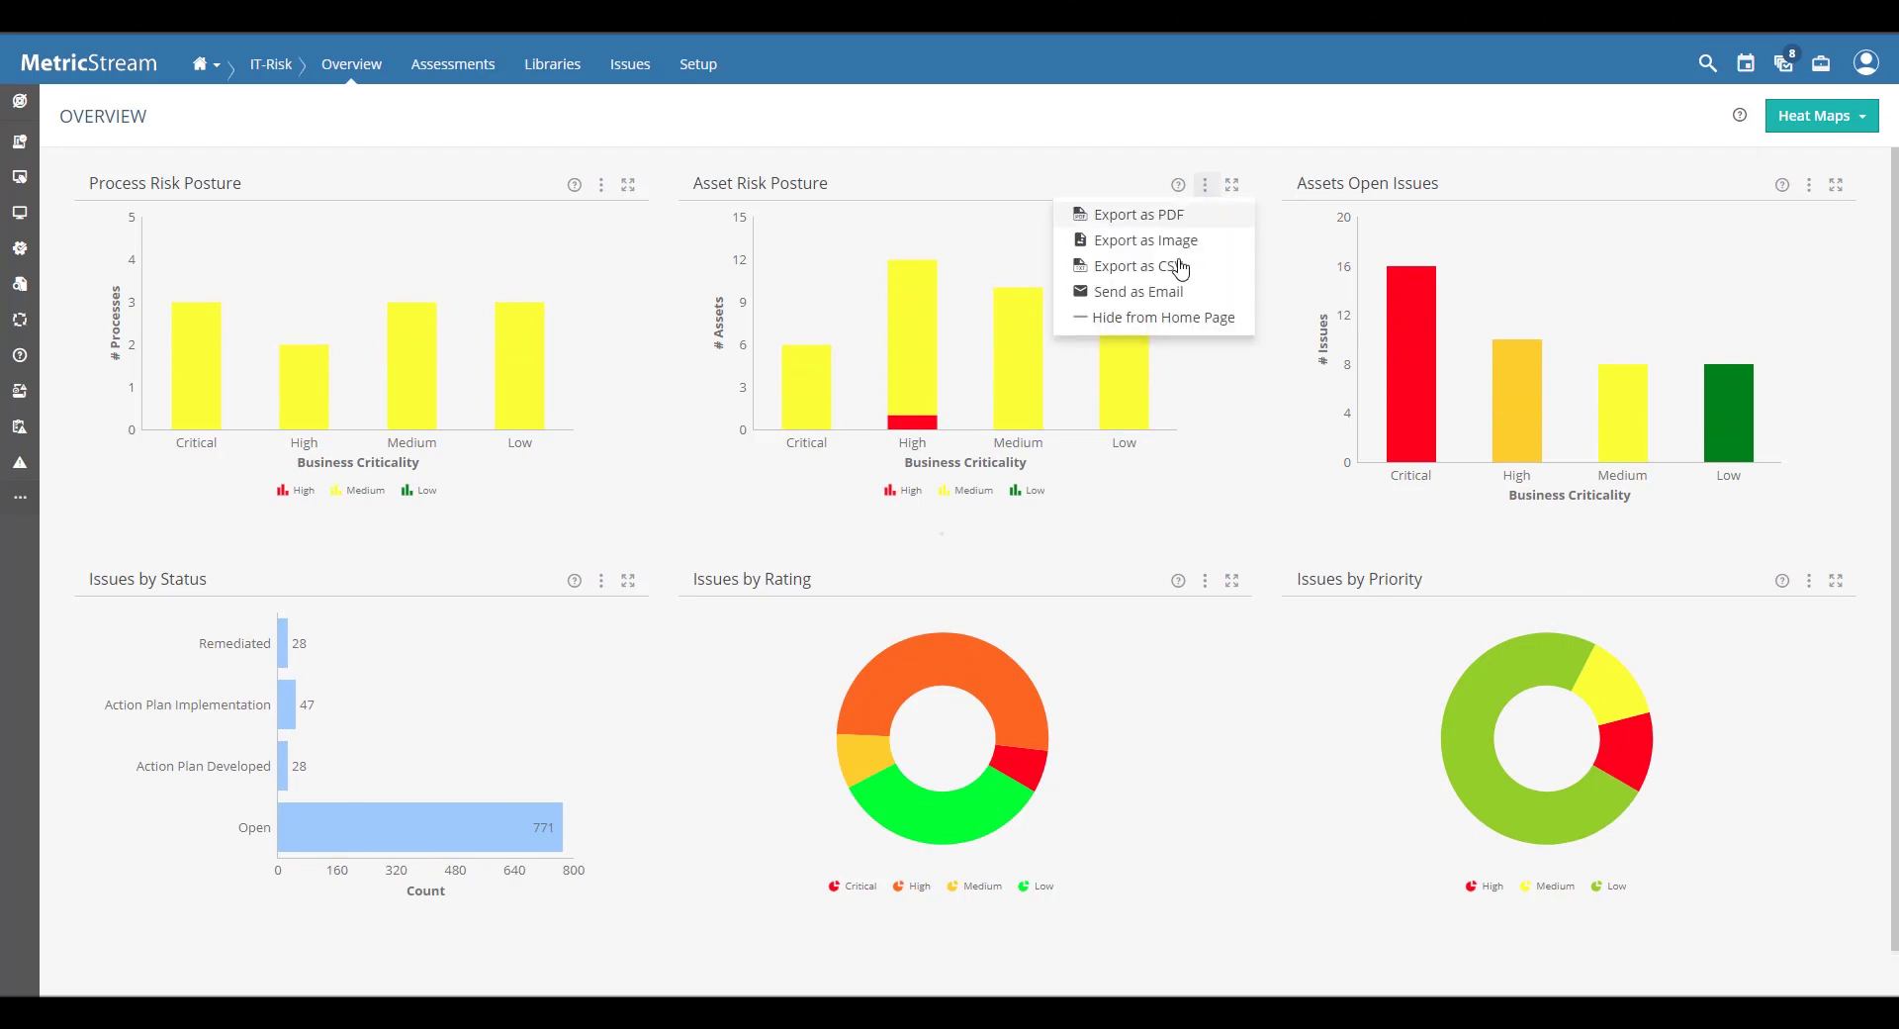